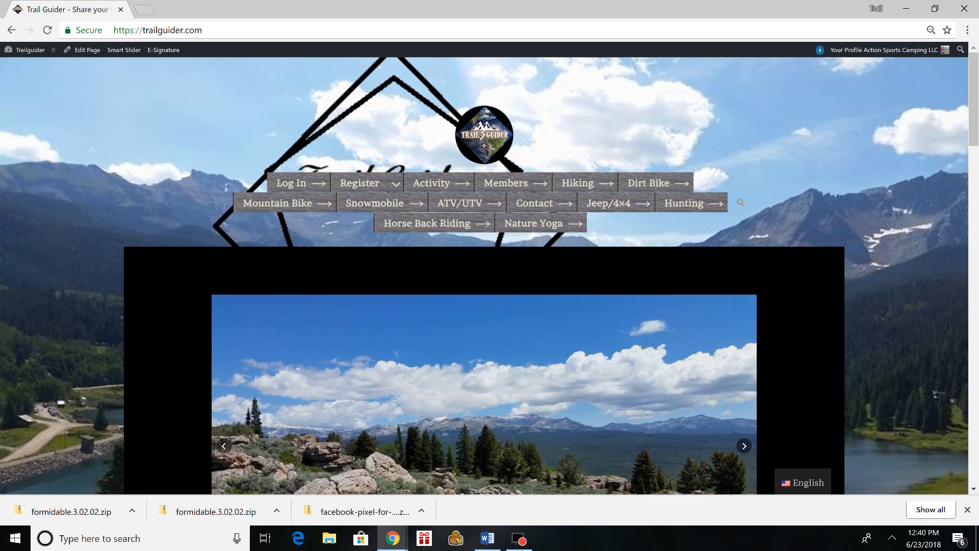
- Go to the site's admin dashboard and start adding a new event
{"action": "mouse_move", "coordinate": [26, 48]}
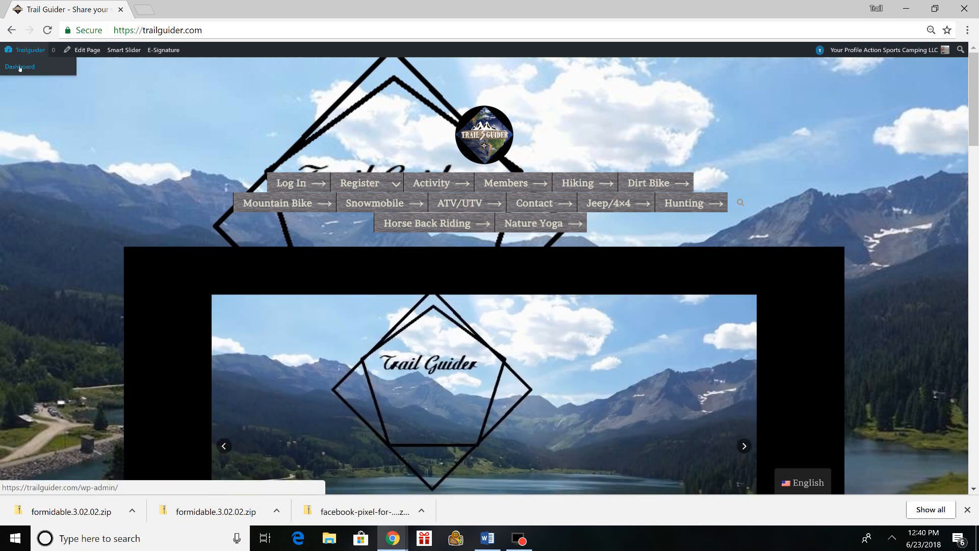
{"action": "left_click", "coordinate": [19, 67]}
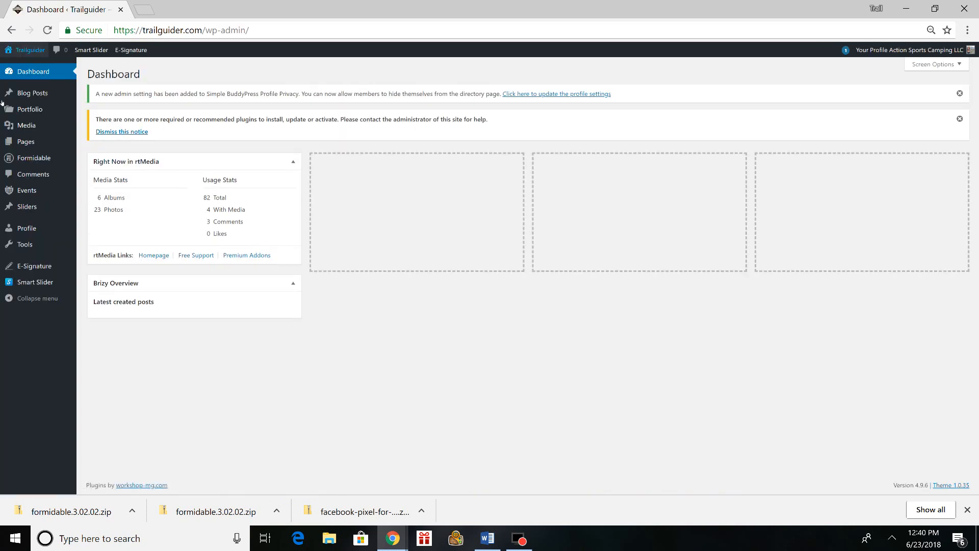
{"action": "mouse_move", "coordinate": [34, 194]}
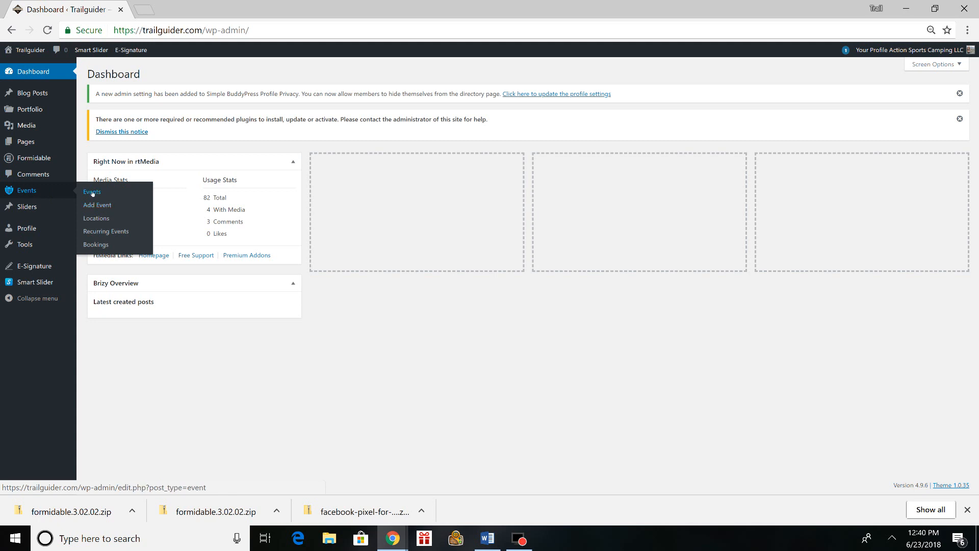
{"action": "left_click", "coordinate": [102, 205]}
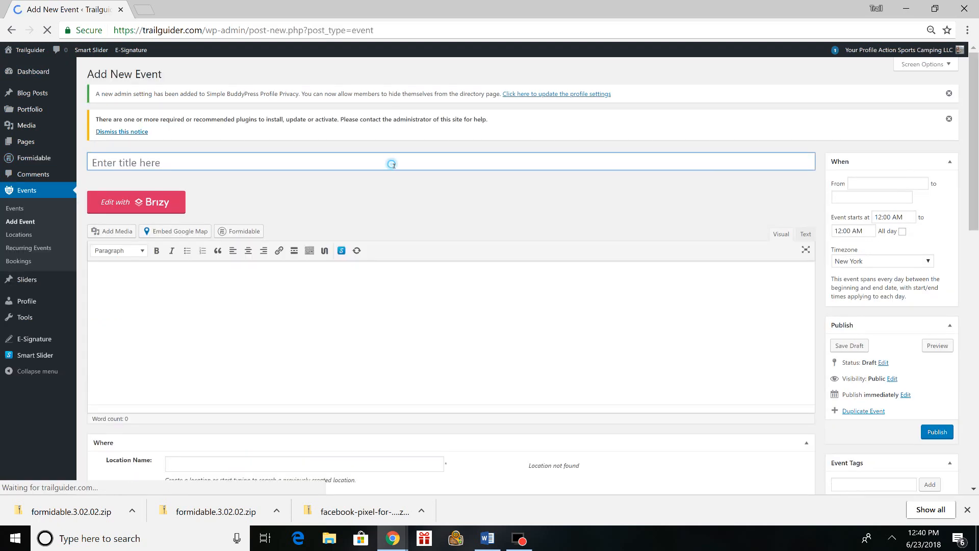
- Examine the new event form's title, description, date and time, and location sections
{"action": "scroll", "coordinate": [484, 207], "scroll_direction": "down", "scroll_amount": 3}
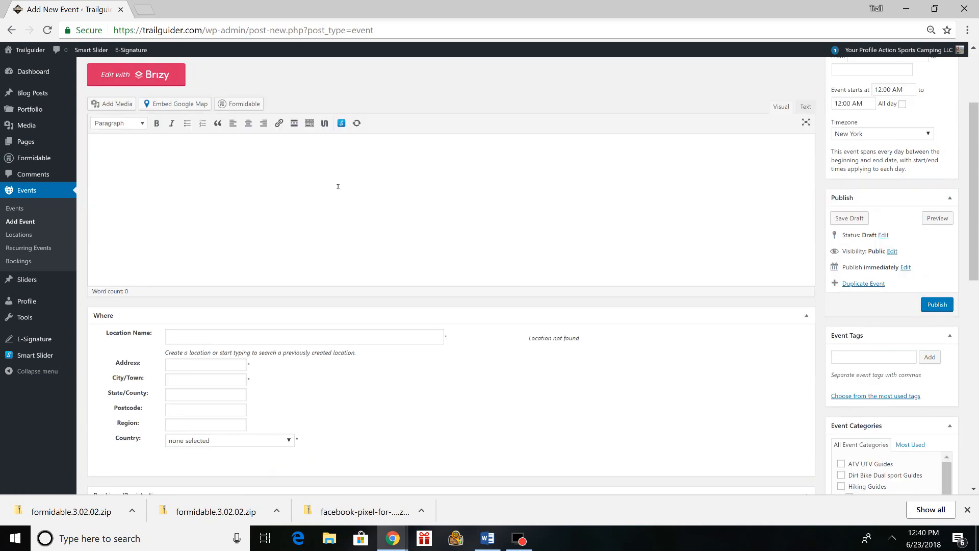
{"action": "scroll", "coordinate": [896, 191], "scroll_direction": "up", "scroll_amount": 3}
{"action": "left_click", "coordinate": [893, 184]}
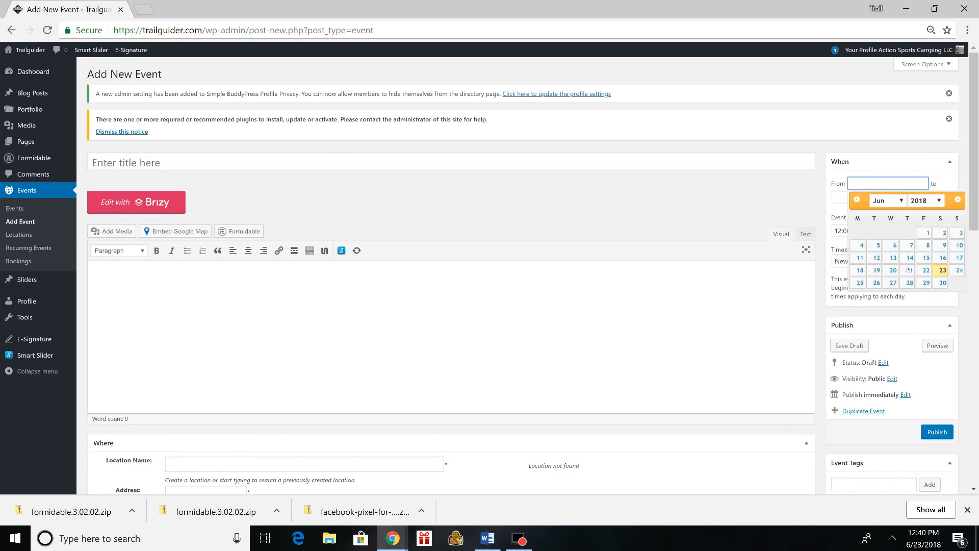
{"action": "left_click", "coordinate": [887, 159]}
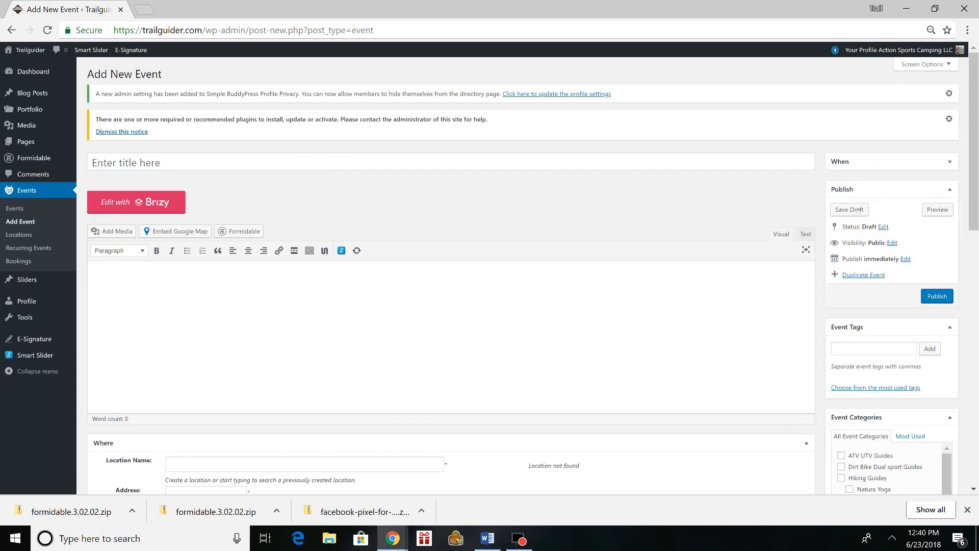
{"action": "left_click", "coordinate": [885, 161]}
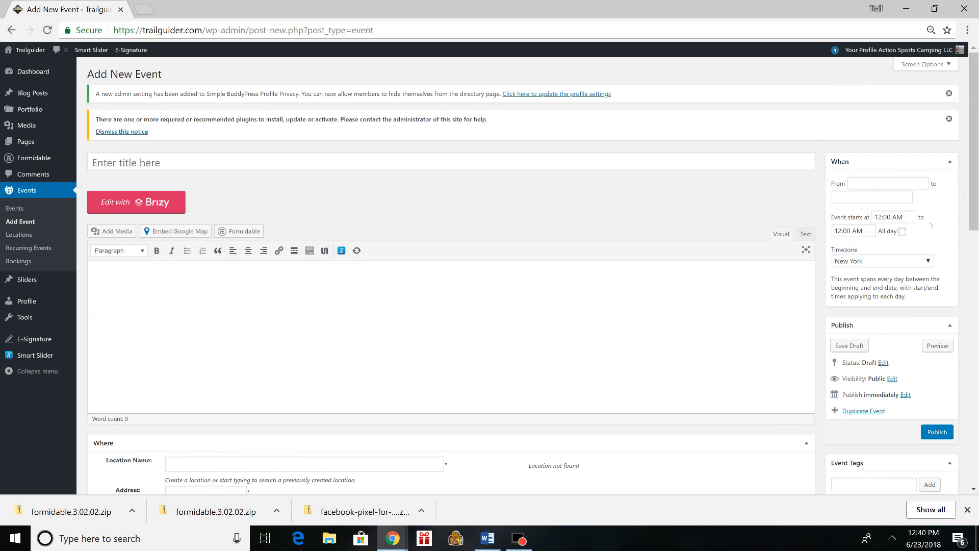
{"action": "scroll", "coordinate": [719, 250], "scroll_direction": "down", "scroll_amount": 1}
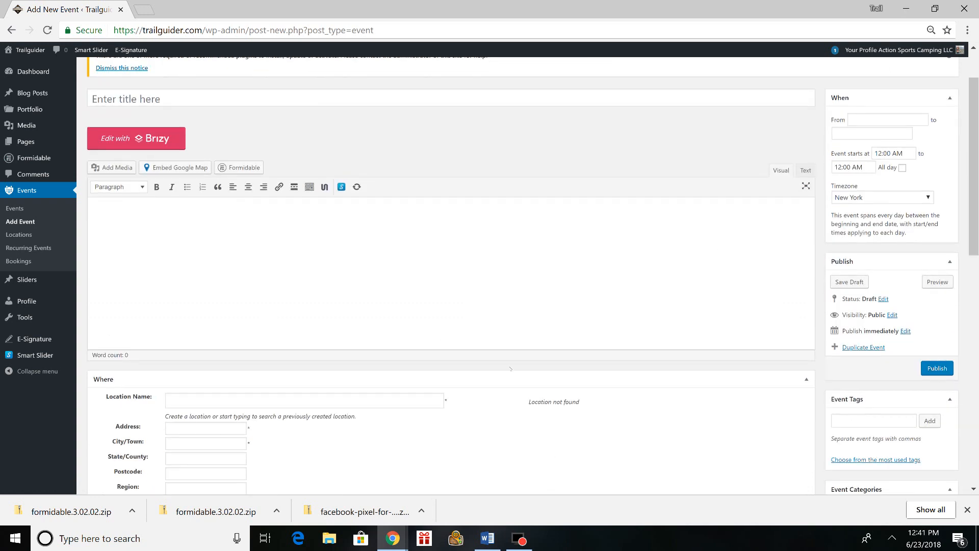
{"action": "scroll", "coordinate": [268, 320], "scroll_direction": "up", "scroll_amount": 1}
{"action": "scroll", "coordinate": [323, 235], "scroll_direction": "down", "scroll_amount": 2}
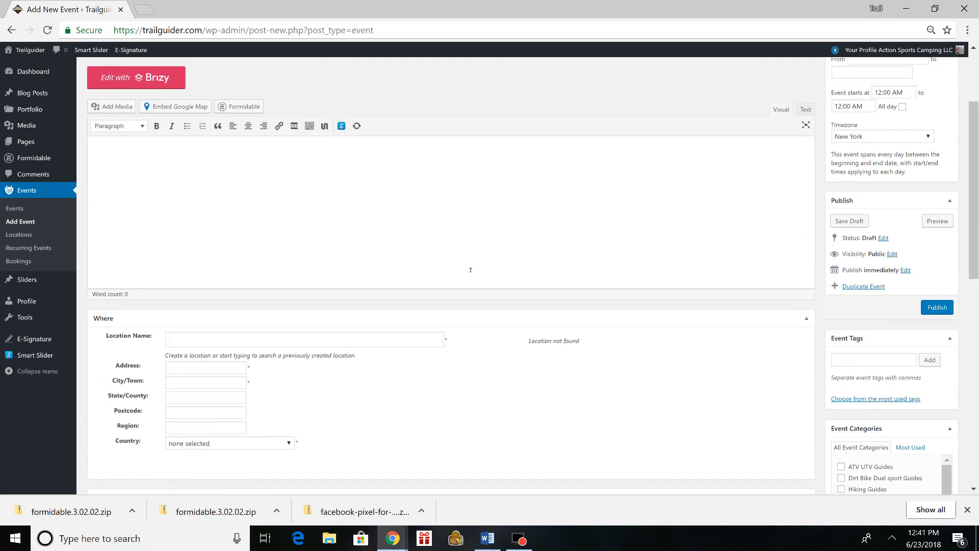
{"action": "scroll", "coordinate": [375, 241], "scroll_direction": "up", "scroll_amount": 2}
- Insert a Special Heading shortcode into the event description and enter "waterfall guide" as its title
{"action": "left_click", "coordinate": [192, 297]}
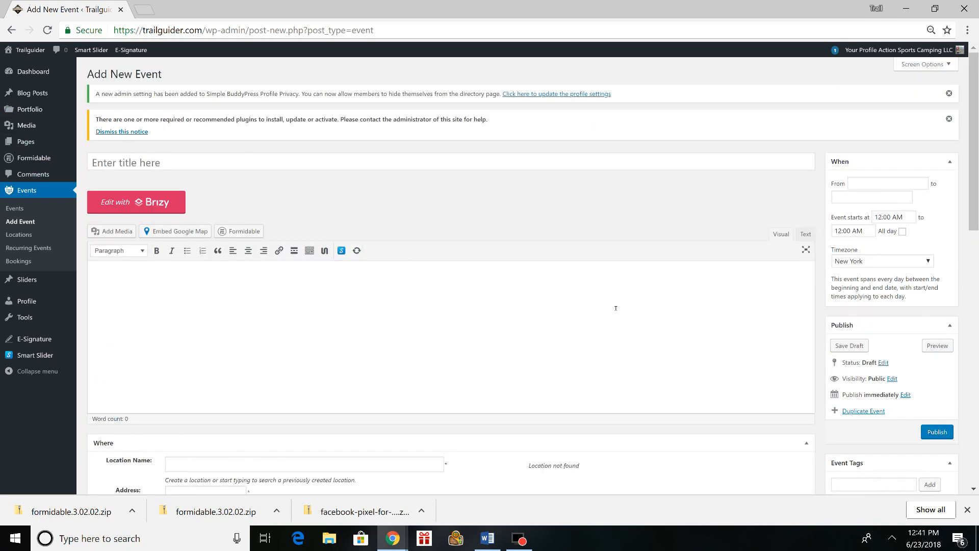
{"action": "left_click", "coordinate": [324, 250]}
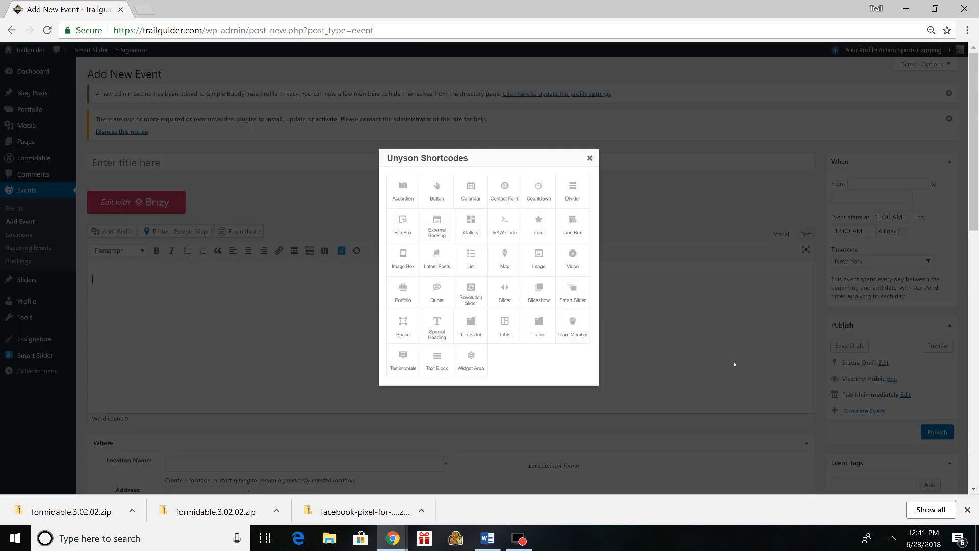
{"action": "left_click", "coordinate": [444, 325]}
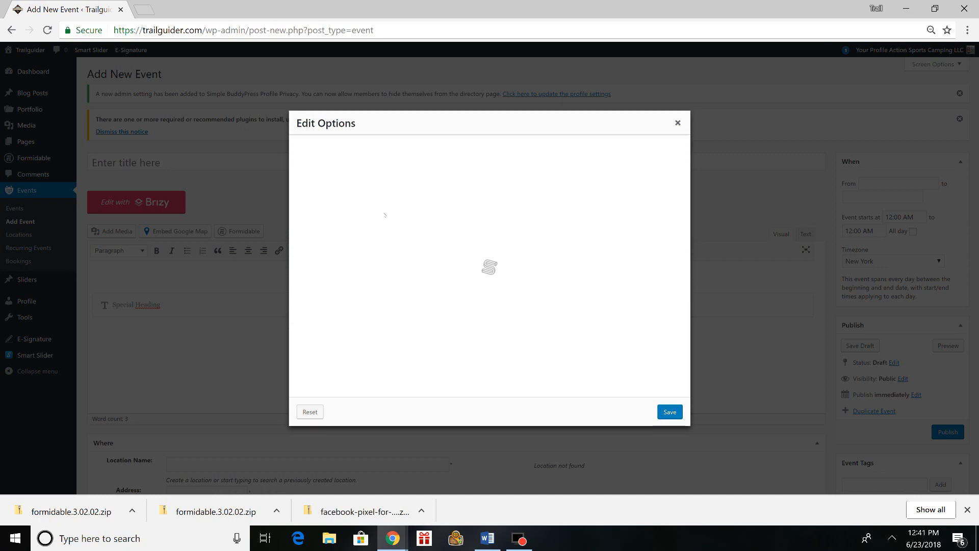
{"action": "left_click", "coordinate": [440, 158]}
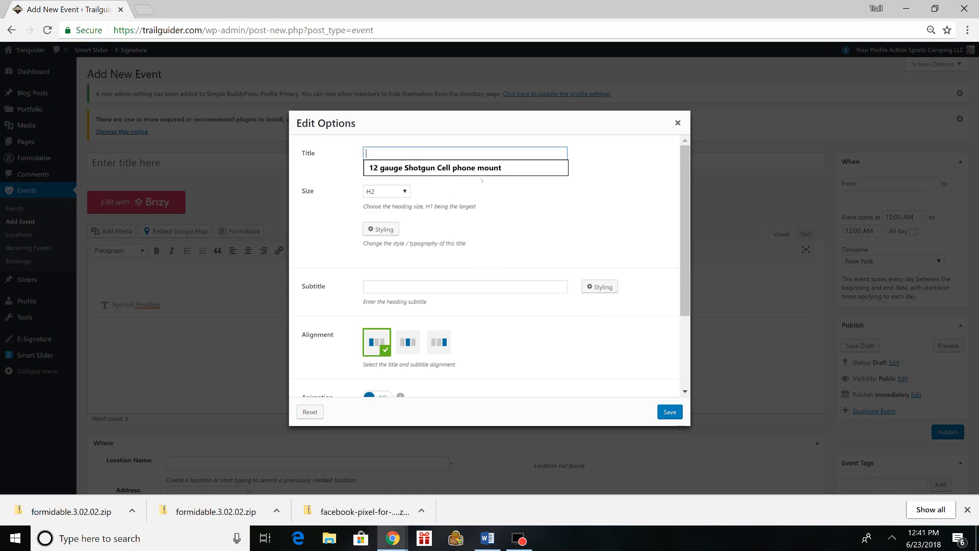
{"action": "type", "text": "c"}
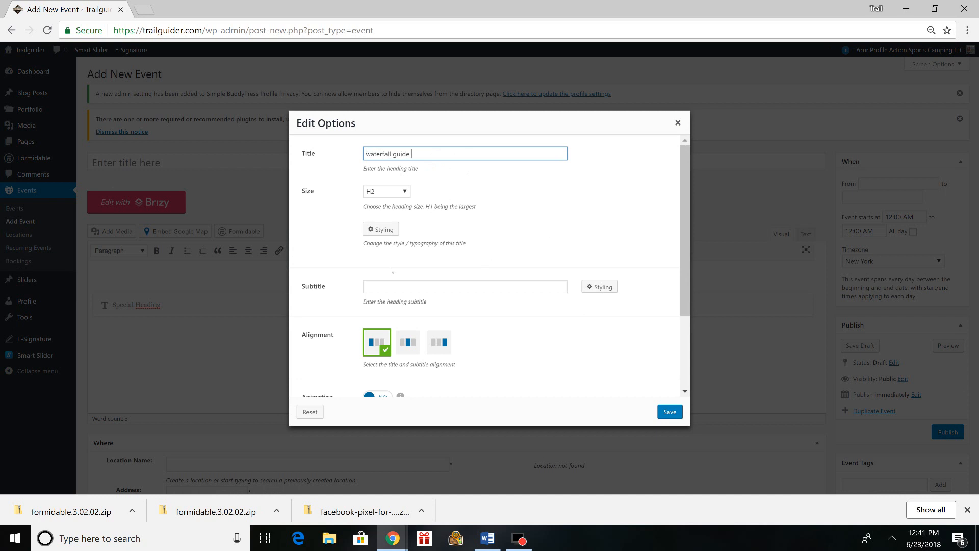
- Keep the heading size at H2, set its title color to the first preset black swatch and save the styling
{"action": "left_click", "coordinate": [387, 191]}
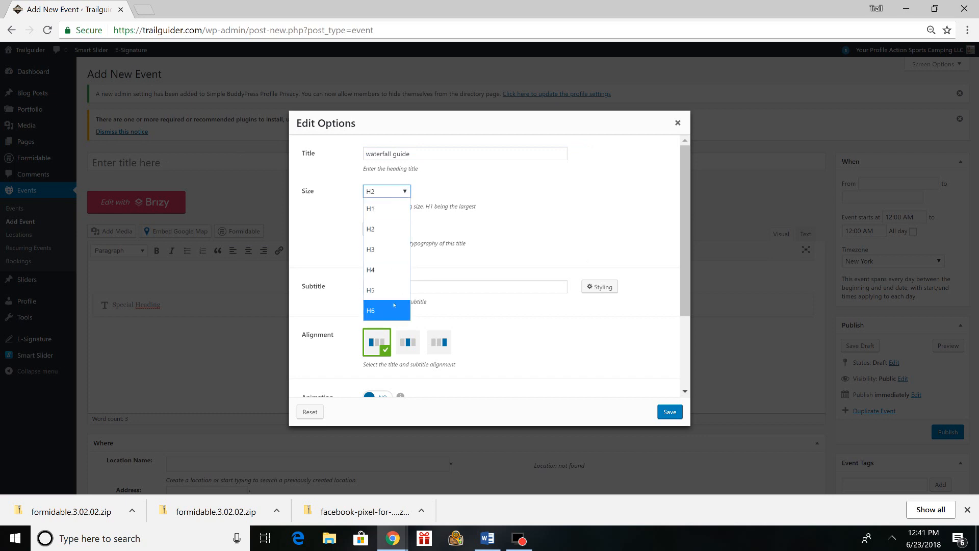
{"action": "left_click", "coordinate": [378, 229]}
{"action": "left_click", "coordinate": [381, 229]}
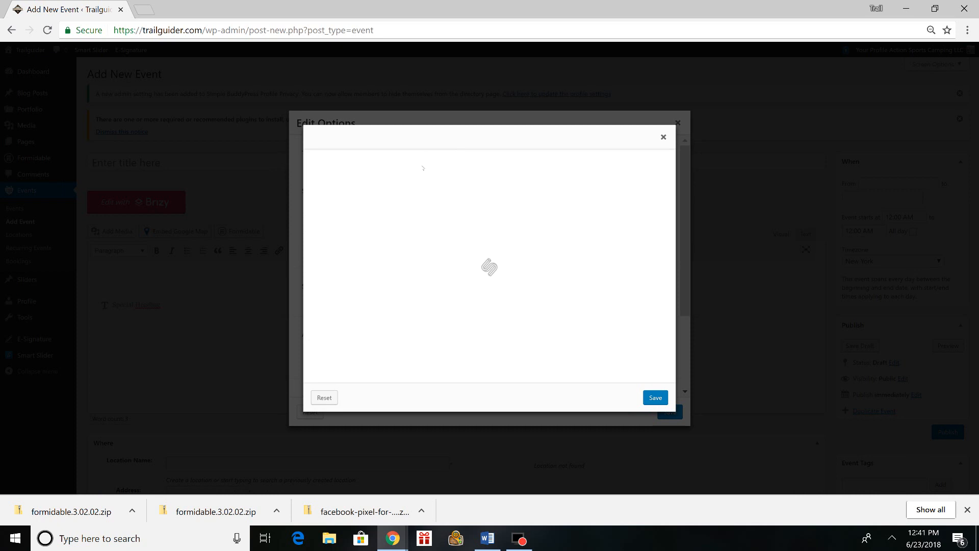
{"action": "left_click", "coordinate": [550, 198]}
{"action": "left_click", "coordinate": [535, 200]}
{"action": "left_click", "coordinate": [536, 199]}
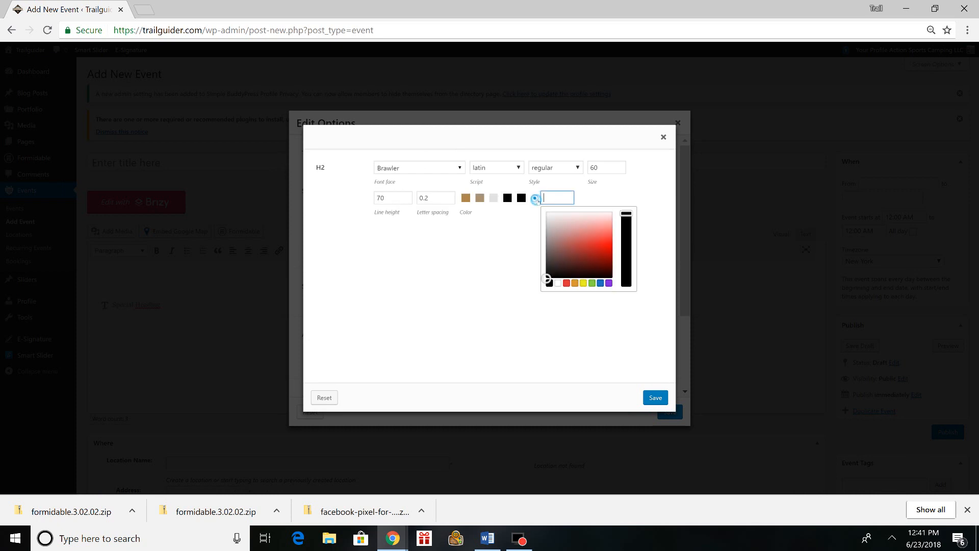
{"action": "left_click", "coordinate": [507, 197]}
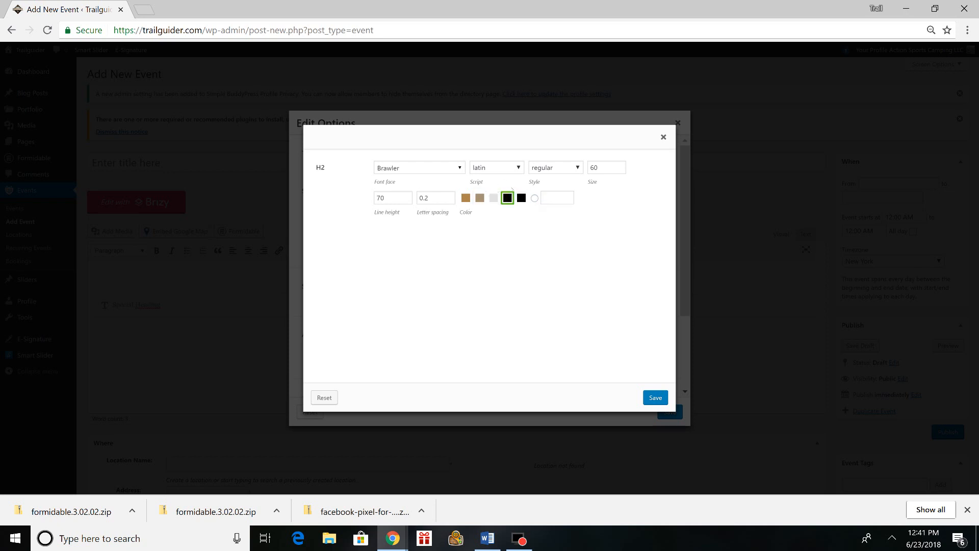
{"action": "left_click", "coordinate": [656, 398]}
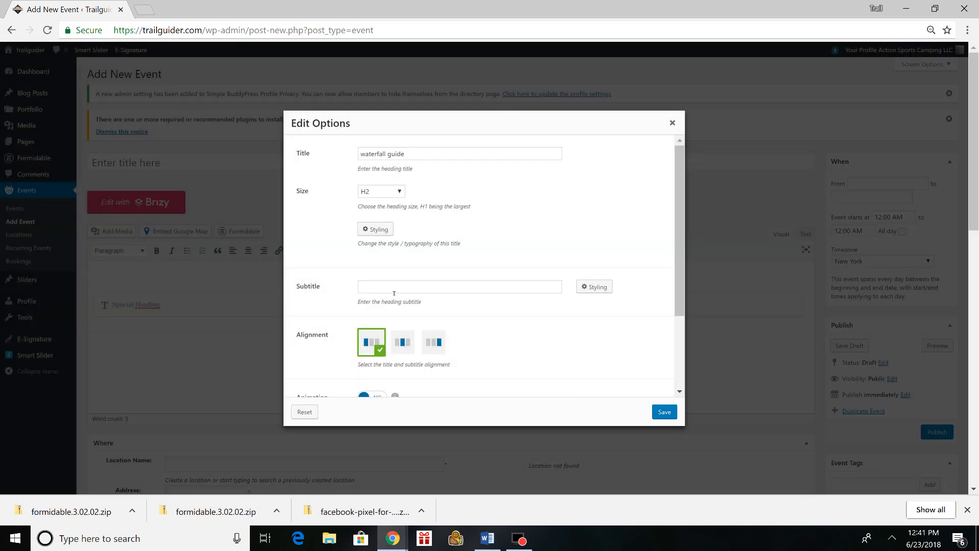
- Center the heading, enable its animation with the fadeInUpBig type and save the heading options
{"action": "left_click", "coordinate": [394, 293]}
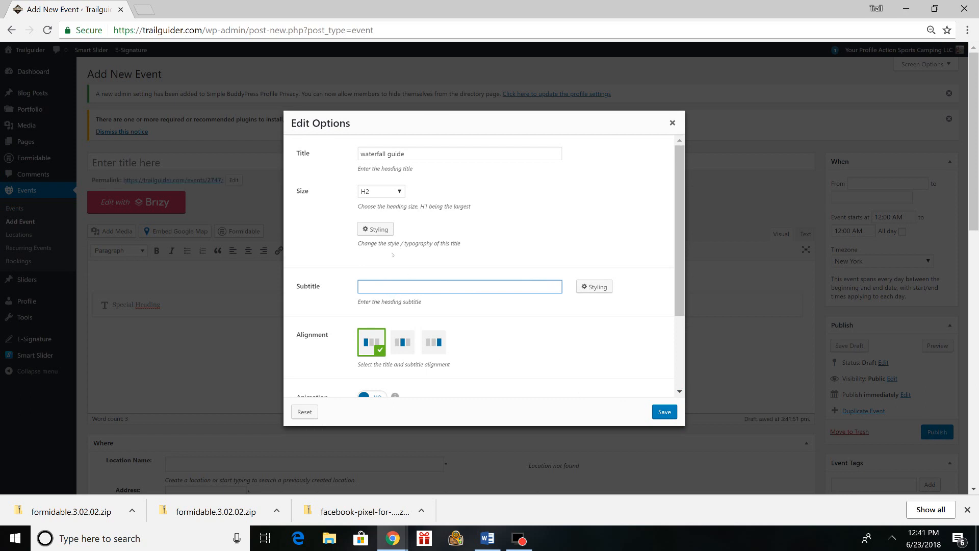
{"action": "scroll", "coordinate": [347, 229], "scroll_direction": "down", "scroll_amount": 2}
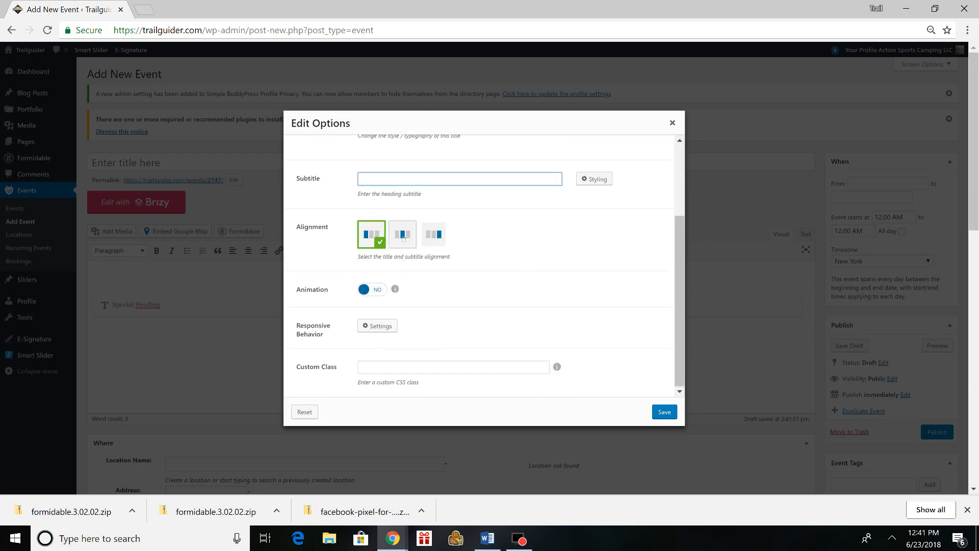
{"action": "left_click", "coordinate": [402, 235]}
{"action": "left_click", "coordinate": [377, 290]}
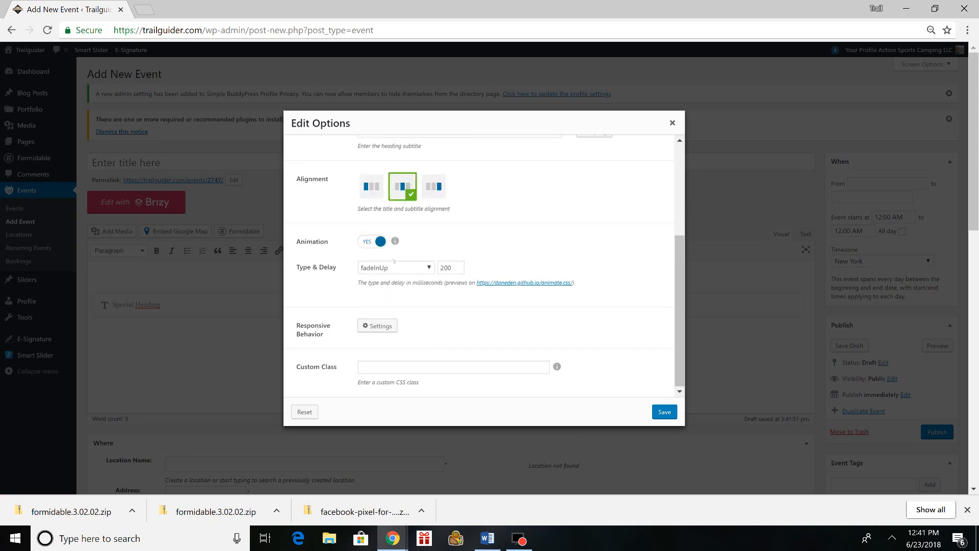
{"action": "left_click", "coordinate": [395, 267]}
{"action": "scroll", "coordinate": [393, 302], "scroll_direction": "down", "scroll_amount": 3}
{"action": "scroll", "coordinate": [392, 302], "scroll_direction": "up", "scroll_amount": 3}
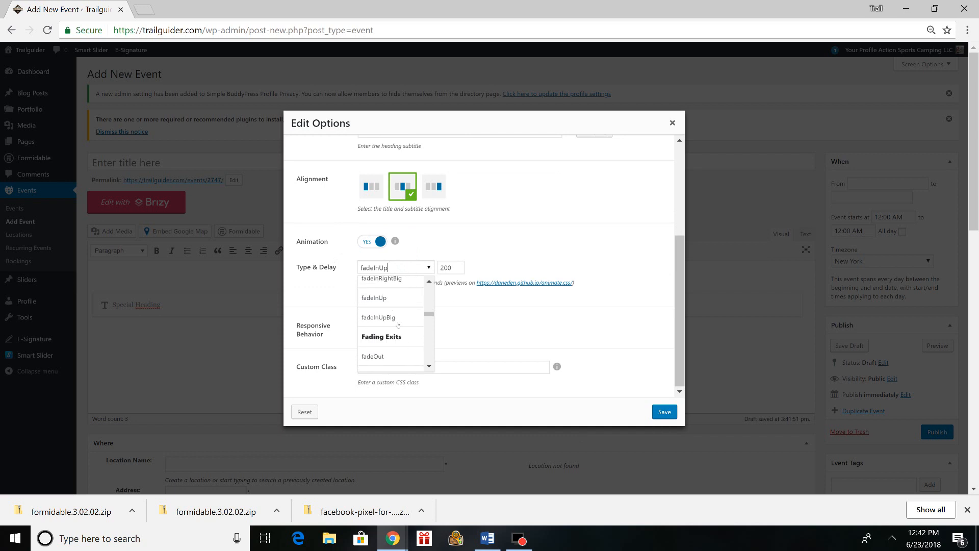
{"action": "left_click", "coordinate": [398, 322]}
{"action": "scroll", "coordinate": [446, 320], "scroll_direction": "down", "scroll_amount": 1}
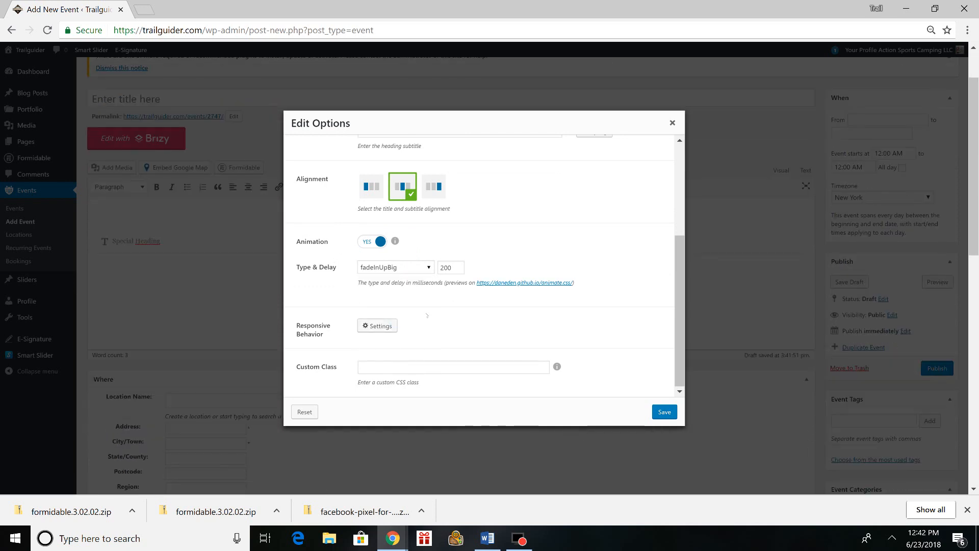
{"action": "left_click", "coordinate": [665, 412]}
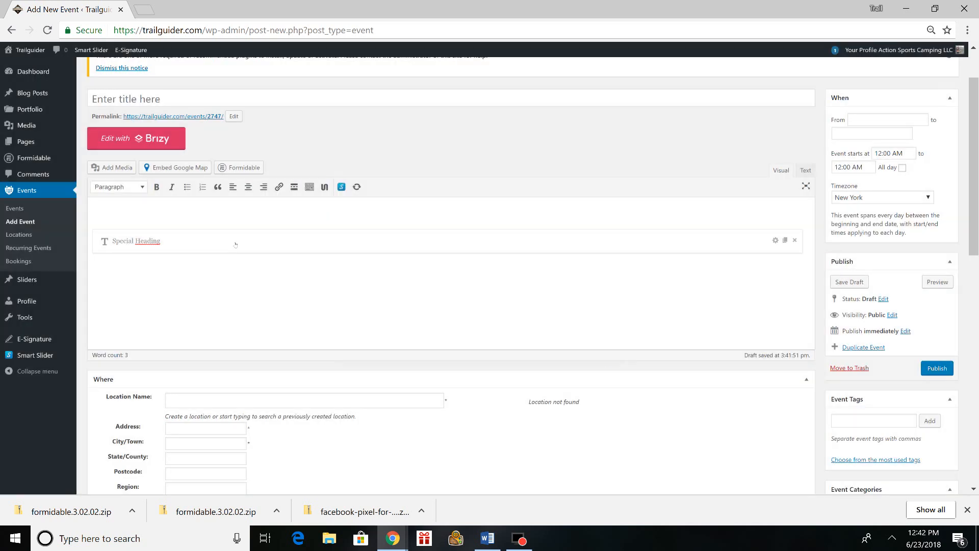
- Insert an Image Box shortcode below the heading and assign it the media library photo of the dog sitting on rocks
{"action": "left_click", "coordinate": [326, 185]}
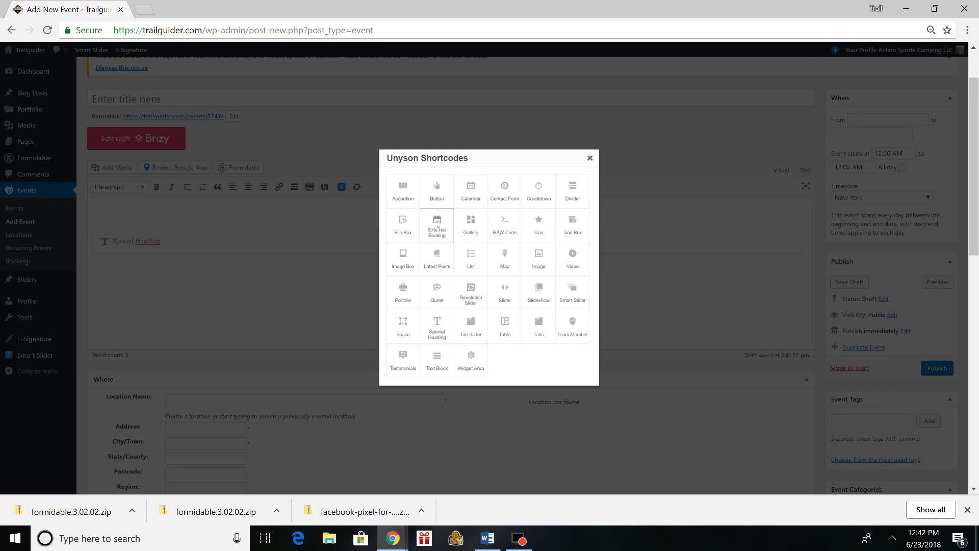
{"action": "left_click", "coordinate": [408, 263]}
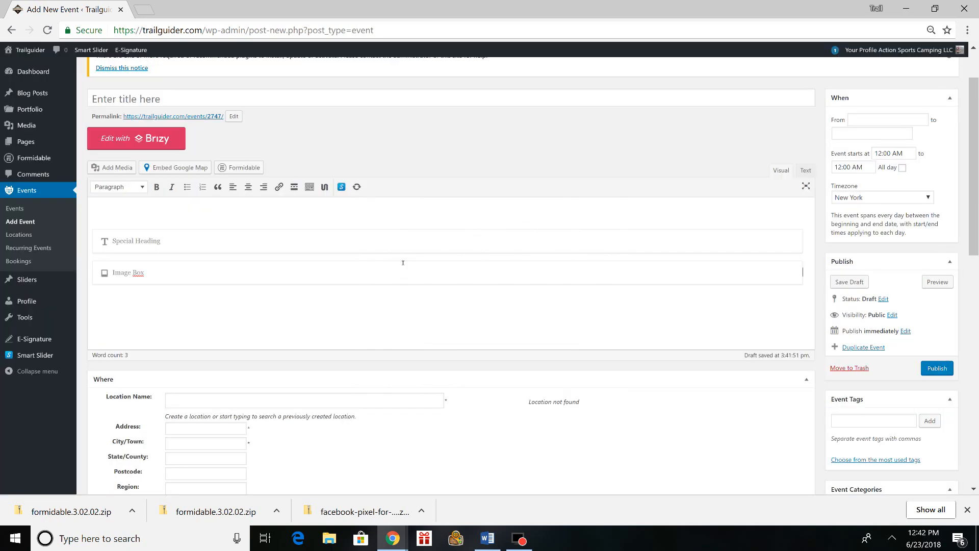
{"action": "left_click", "coordinate": [207, 280]}
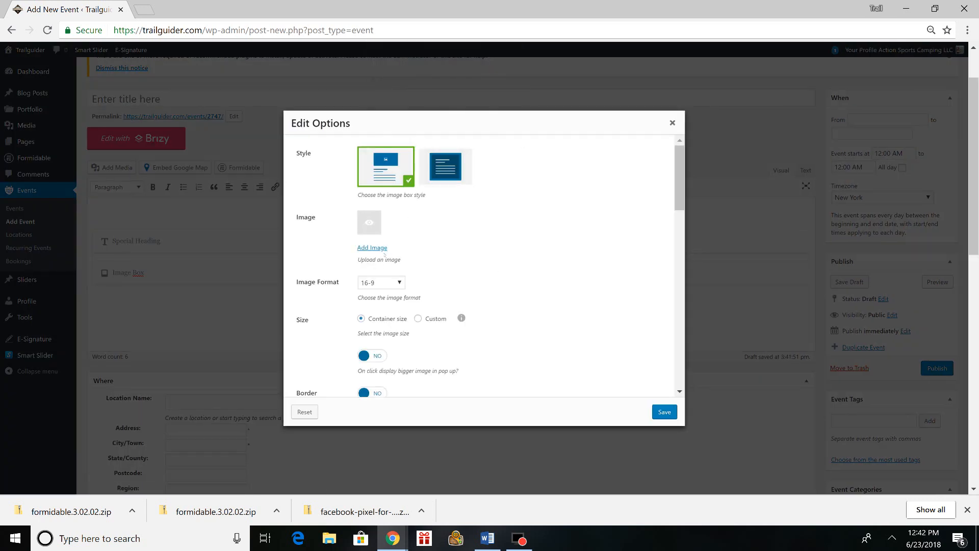
{"action": "left_click", "coordinate": [380, 248]}
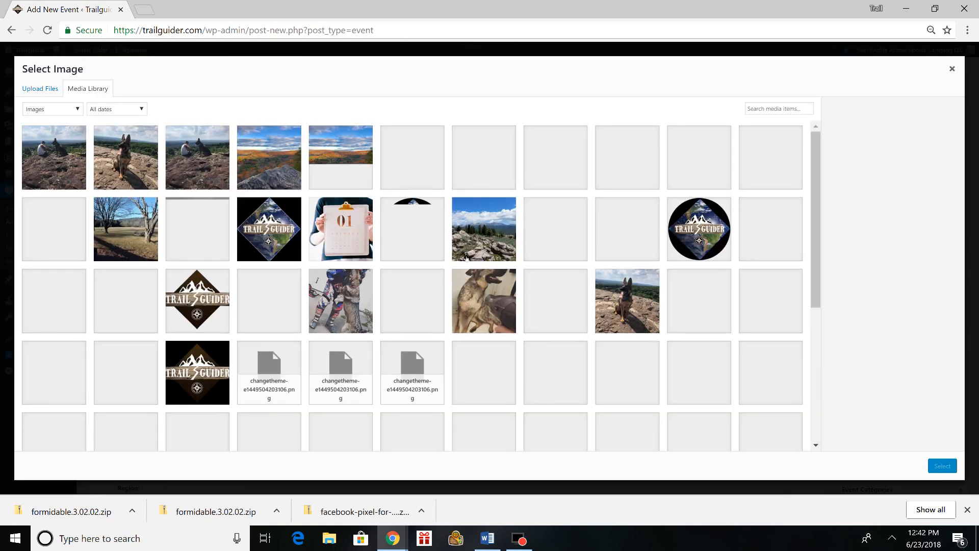
{"action": "left_click", "coordinate": [627, 301]}
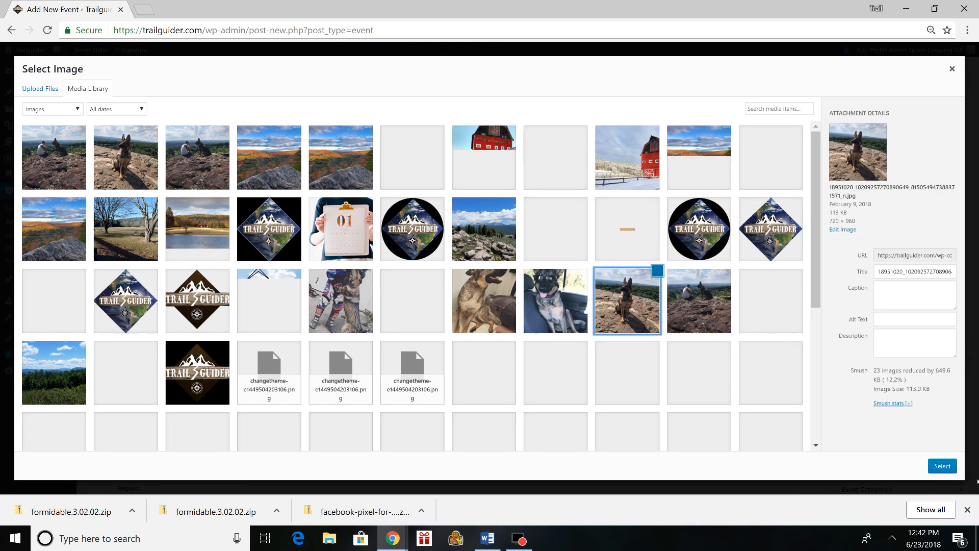
{"action": "left_click", "coordinate": [939, 466]}
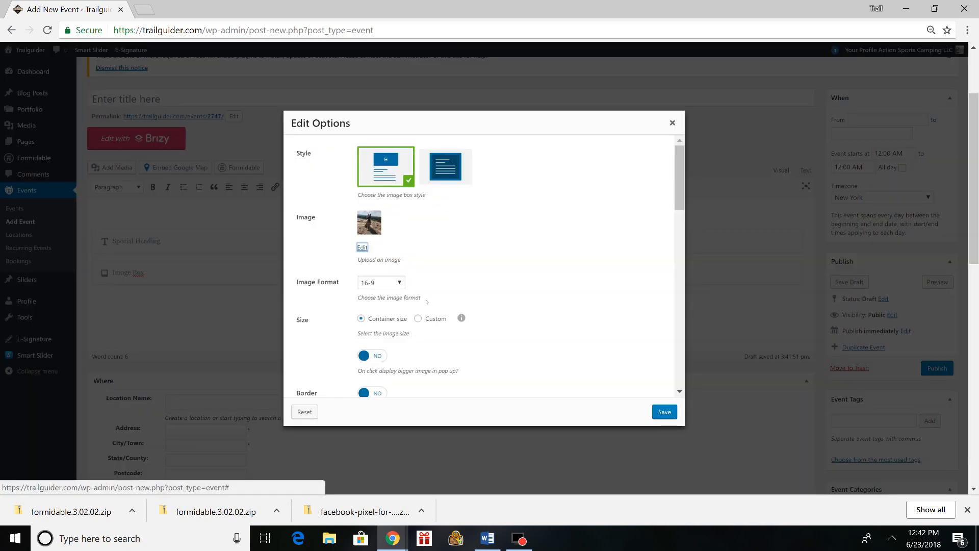
{"action": "scroll", "coordinate": [422, 305], "scroll_direction": "down", "scroll_amount": 2}
{"action": "scroll", "coordinate": [403, 288], "scroll_direction": "down", "scroll_amount": 2}
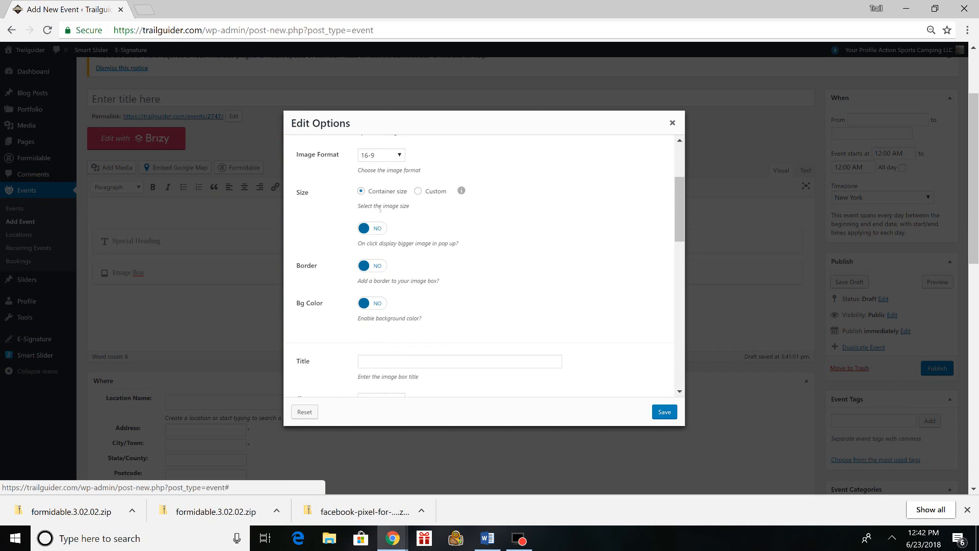
{"action": "left_click", "coordinate": [428, 192]}
{"action": "left_click", "coordinate": [366, 225]}
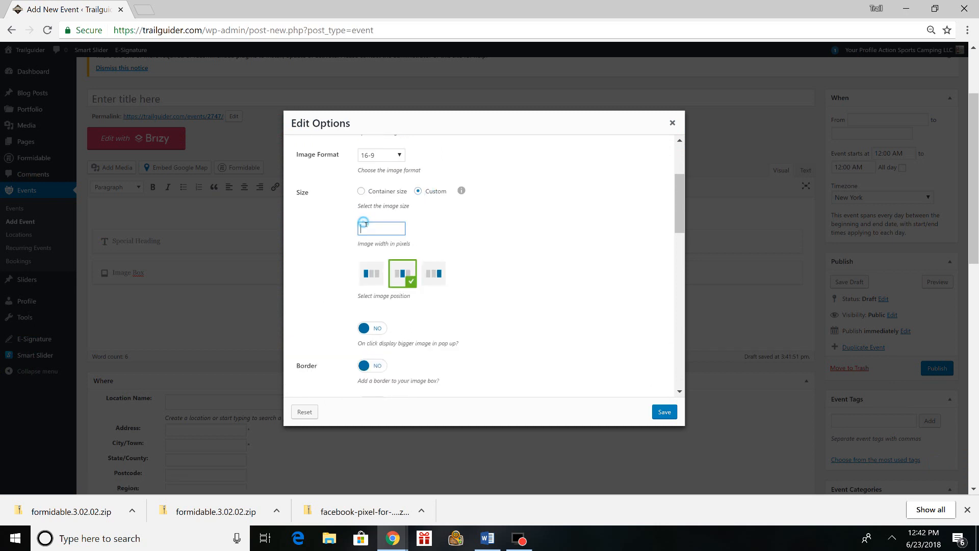
{"action": "left_click", "coordinate": [362, 191]}
{"action": "scroll", "coordinate": [419, 285], "scroll_direction": "down", "scroll_amount": 2}
{"action": "scroll", "coordinate": [510, 327], "scroll_direction": "up", "scroll_amount": 6}
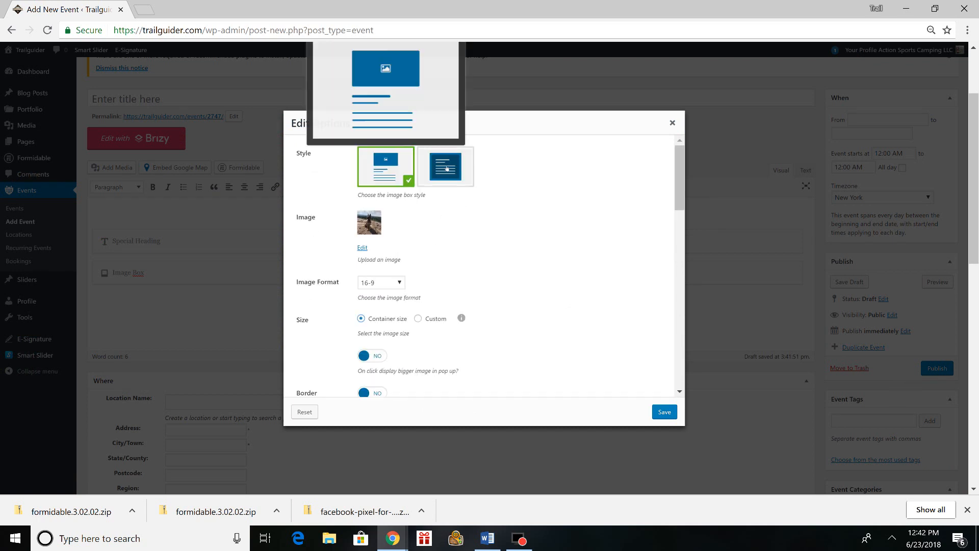
- Look through the remaining Image Box options and save the image box
{"action": "scroll", "coordinate": [601, 330], "scroll_direction": "up", "scroll_amount": 2}
{"action": "scroll", "coordinate": [601, 330], "scroll_direction": "down", "scroll_amount": 4}
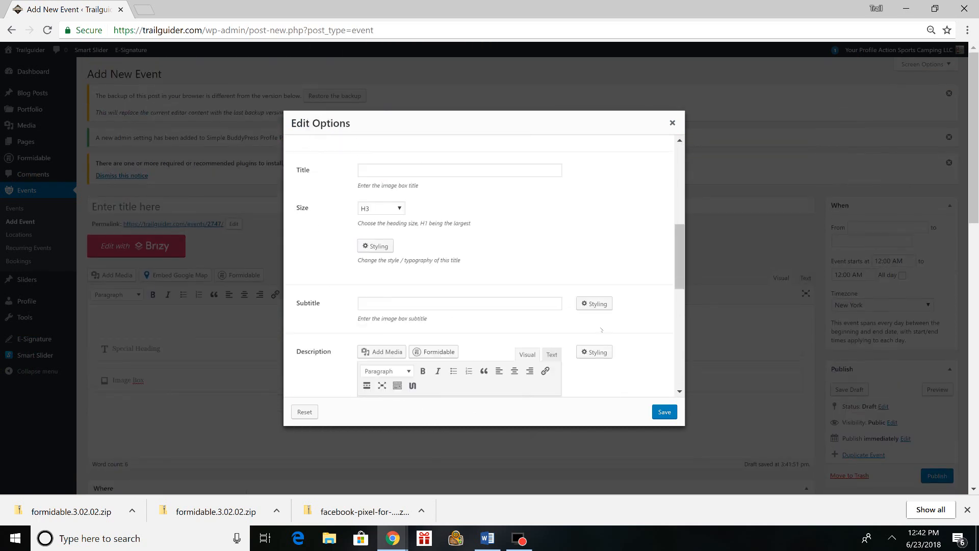
{"action": "scroll", "coordinate": [510, 237], "scroll_direction": "down", "scroll_amount": 4}
{"action": "scroll", "coordinate": [493, 243], "scroll_direction": "up", "scroll_amount": 2}
{"action": "scroll", "coordinate": [459, 235], "scroll_direction": "down", "scroll_amount": 5}
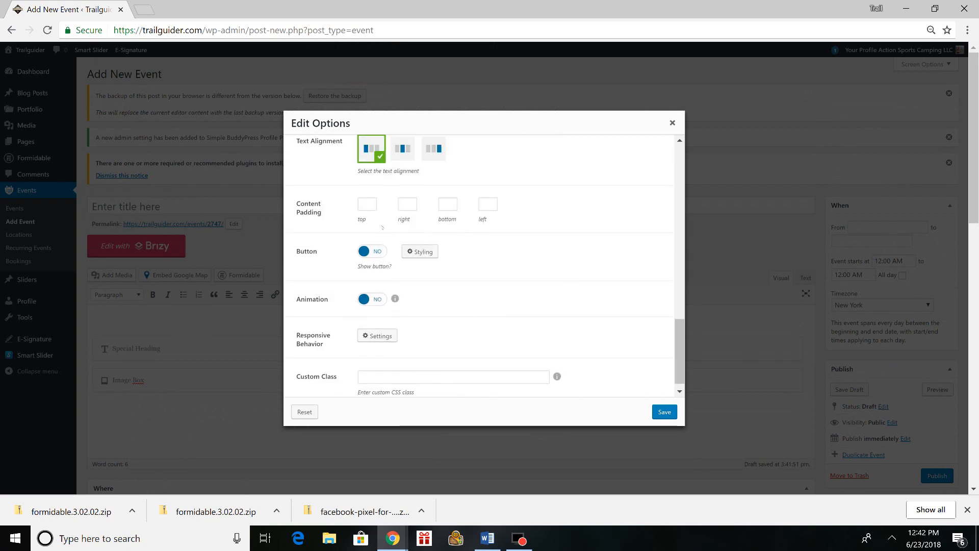
{"action": "scroll", "coordinate": [383, 228], "scroll_direction": "down", "scroll_amount": 1}
{"action": "left_click", "coordinate": [665, 412]}
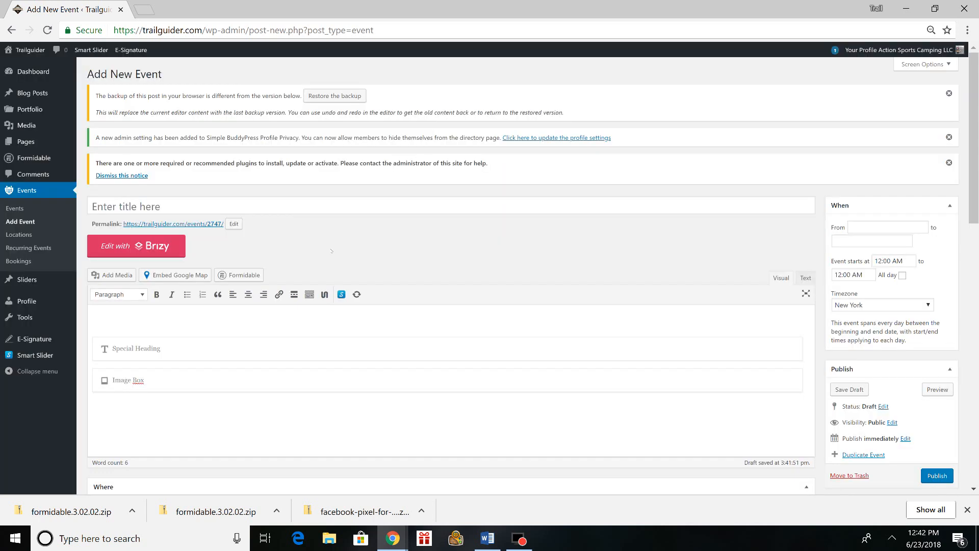
- Insert the autumn landscape photo IMG_20180611_123851_307.jpg from the media library into the event description
{"action": "scroll", "coordinate": [275, 297], "scroll_direction": "down", "scroll_amount": 1}
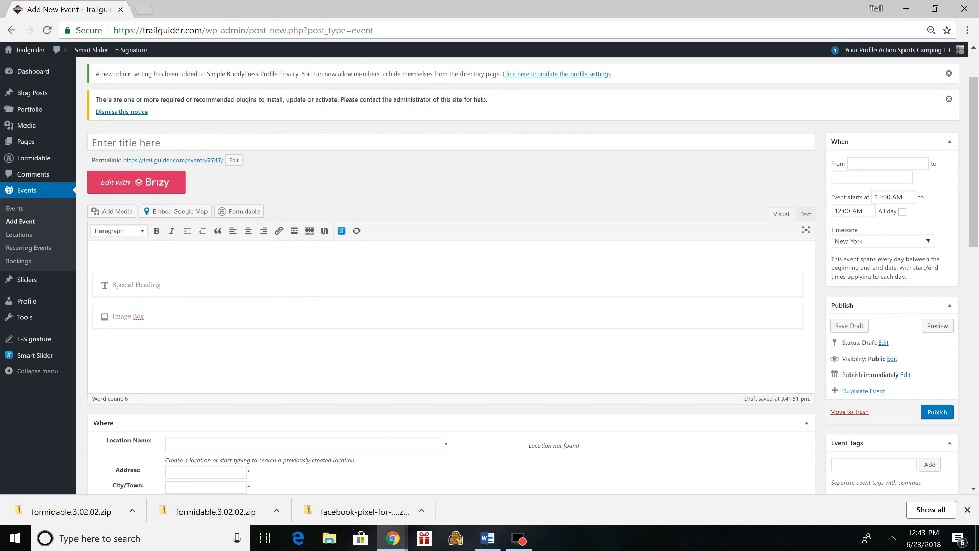
{"action": "left_click", "coordinate": [126, 212]}
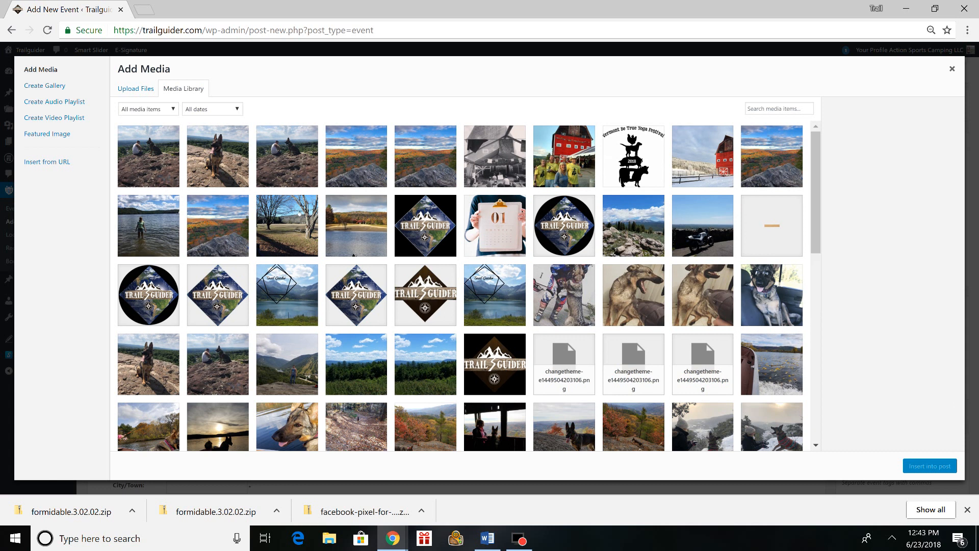
{"action": "left_click", "coordinate": [332, 171]}
{"action": "left_click", "coordinate": [332, 171]}
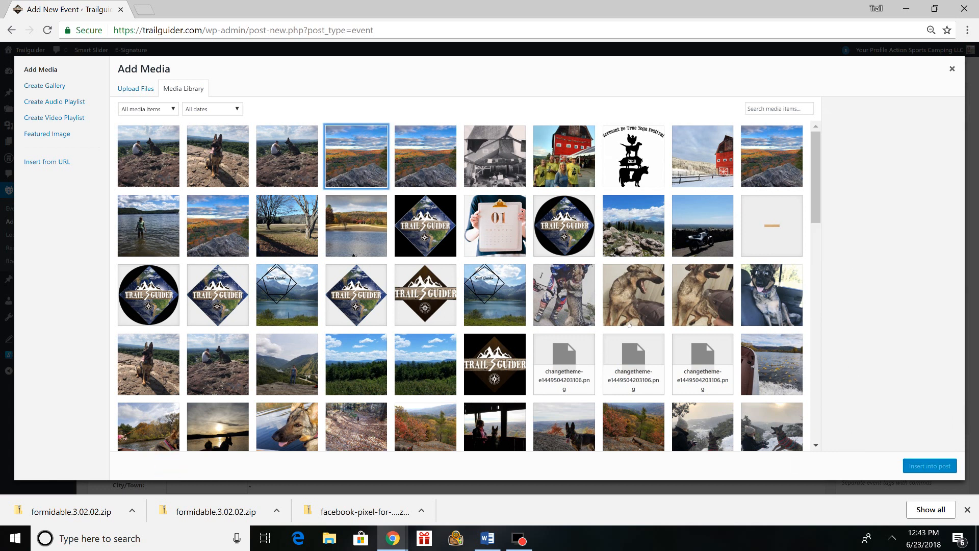
{"action": "left_click", "coordinate": [369, 137]}
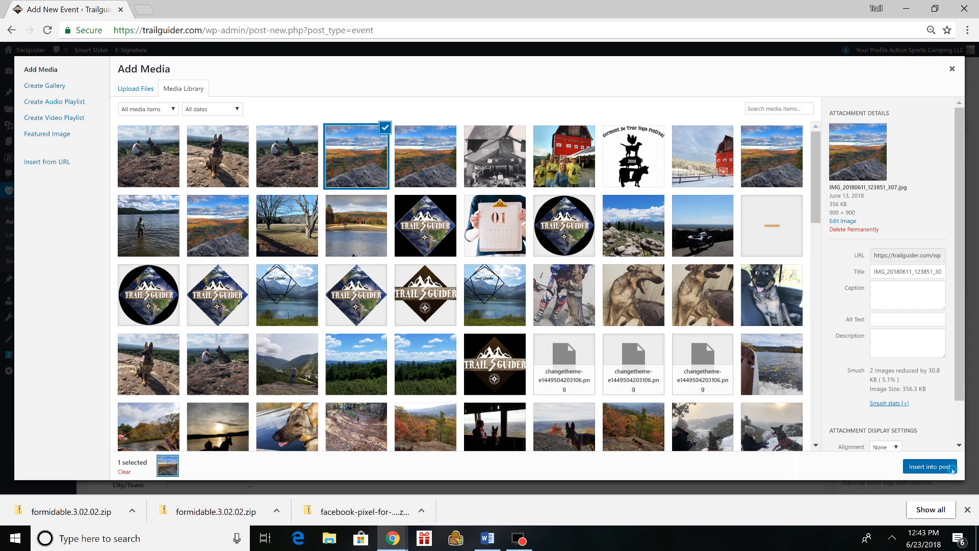
{"action": "left_click", "coordinate": [953, 468]}
- Shrink the landscape photo in the description proportionally to slightly less than half its inserted size
{"action": "scroll", "coordinate": [264, 359], "scroll_direction": "down", "scroll_amount": 3}
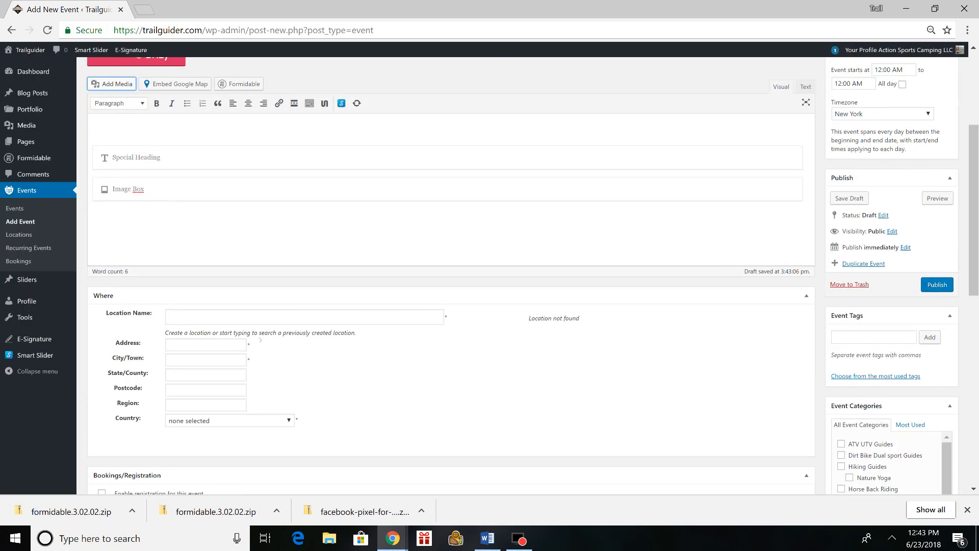
{"action": "scroll", "coordinate": [285, 291], "scroll_direction": "down", "scroll_amount": 1}
{"action": "scroll", "coordinate": [287, 289], "scroll_direction": "up", "scroll_amount": 2}
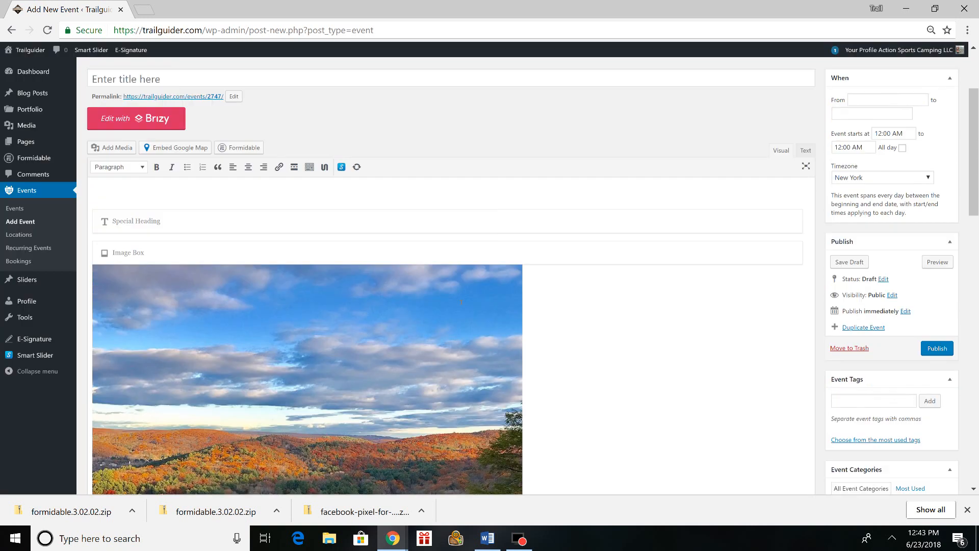
{"action": "left_click", "coordinate": [287, 288]}
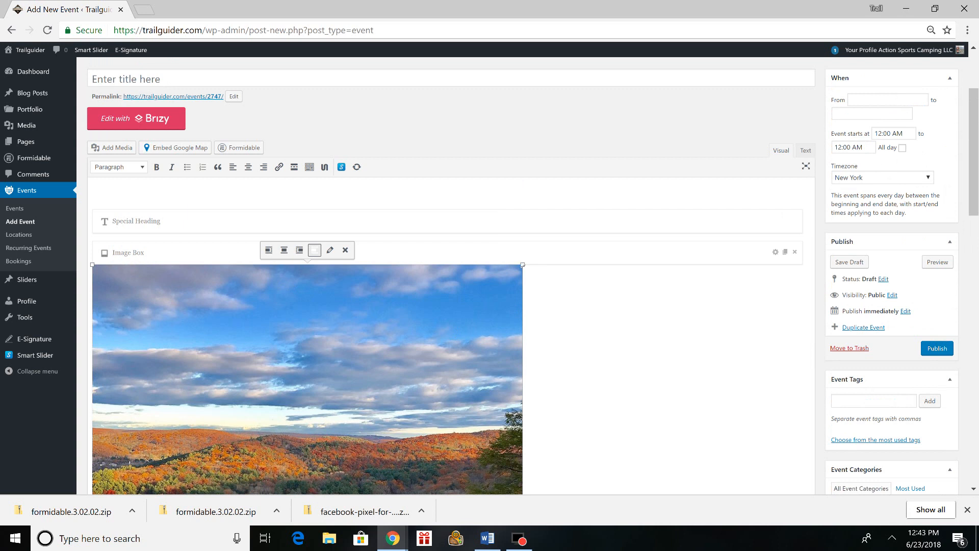
{"action": "left_click_drag", "start_coordinate": [523, 265], "coordinate": [343, 330]}
{"action": "scroll", "coordinate": [359, 416], "scroll_direction": "down", "scroll_amount": 2}
{"action": "scroll", "coordinate": [389, 369], "scroll_direction": "up", "scroll_amount": 1}
{"action": "scroll", "coordinate": [389, 368], "scroll_direction": "up", "scroll_amount": 2}
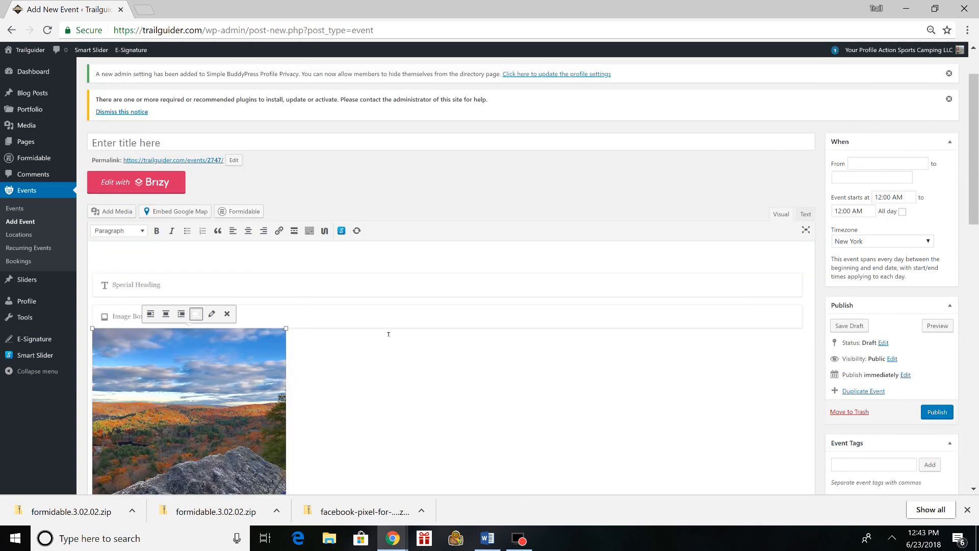
{"action": "left_click", "coordinate": [123, 210]}
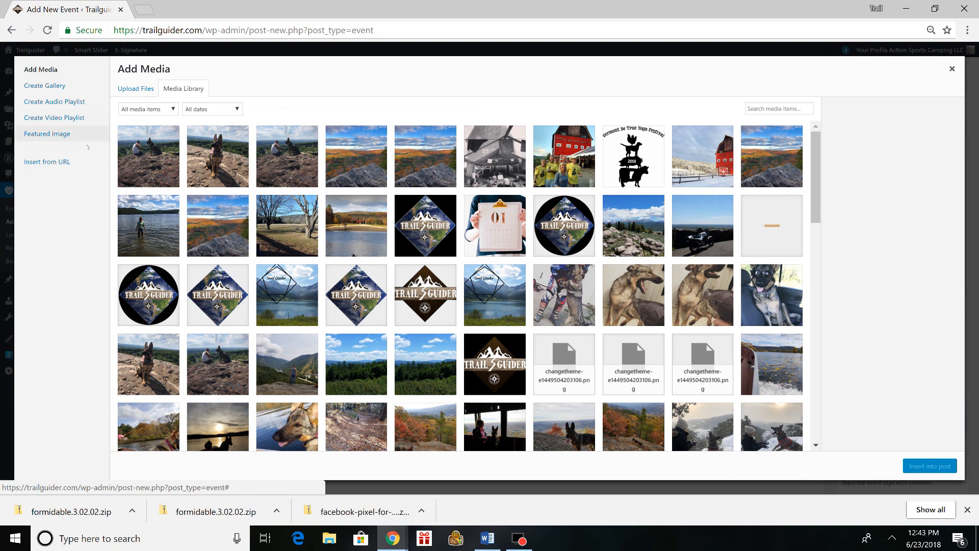
{"action": "left_click", "coordinate": [66, 162]}
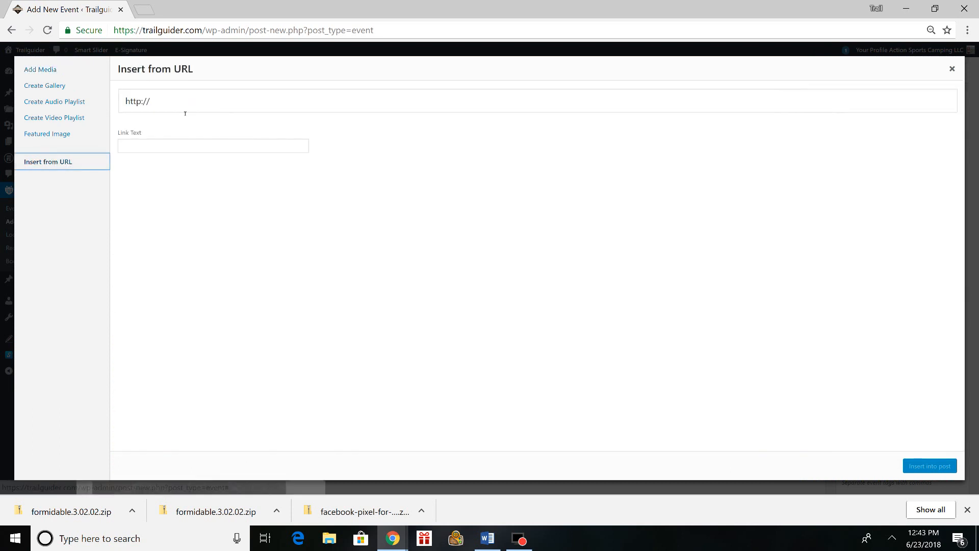
{"action": "left_click_drag", "start_coordinate": [232, 107], "coordinate": [131, 106]}
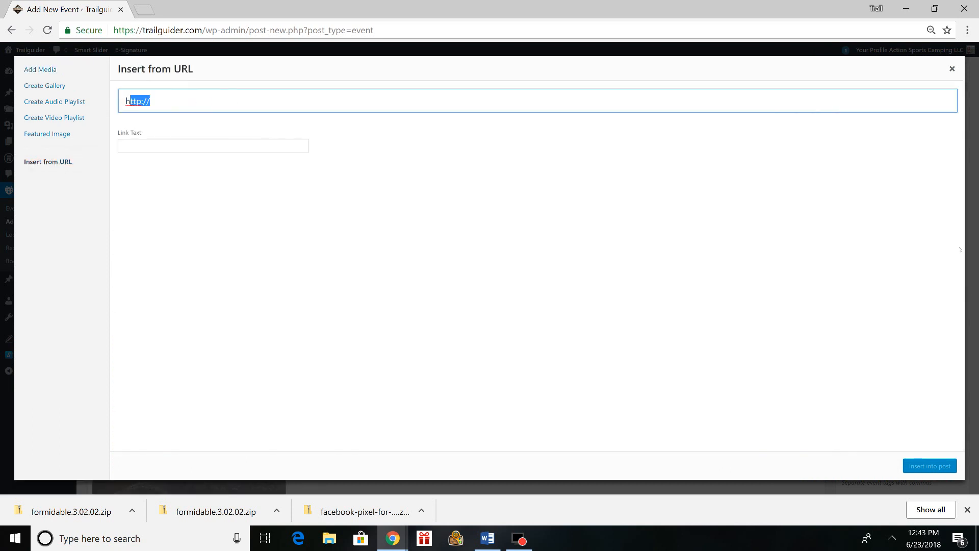
{"action": "left_click", "coordinate": [952, 68]}
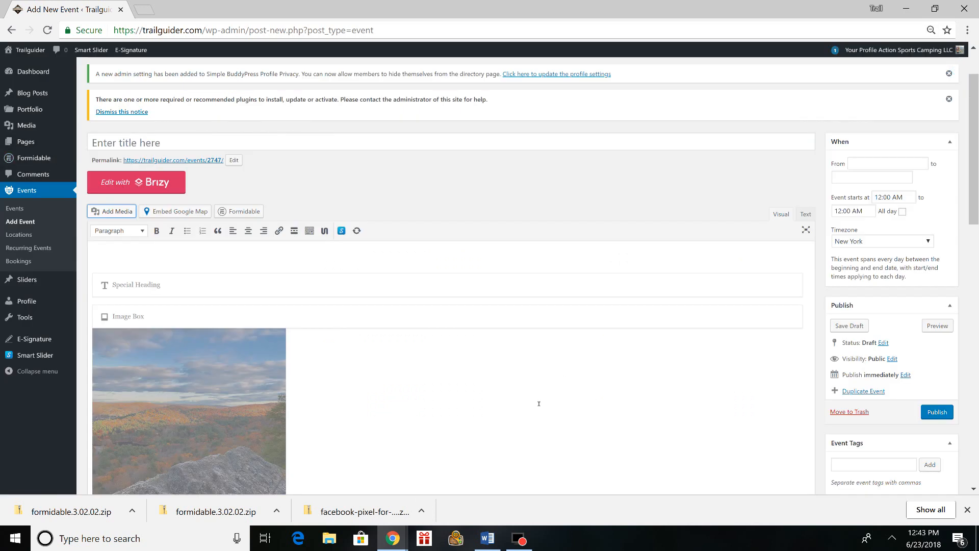
- Review which Unyson shortcodes are available for the event description, without inserting one
{"action": "scroll", "coordinate": [499, 390], "scroll_direction": "down", "scroll_amount": 1}
{"action": "scroll", "coordinate": [435, 338], "scroll_direction": "up", "scroll_amount": 1}
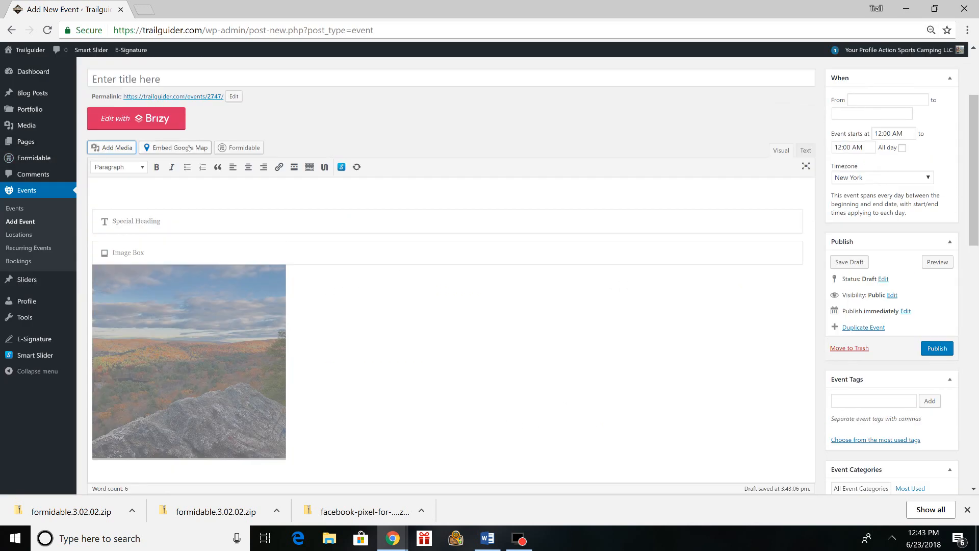
{"action": "scroll", "coordinate": [418, 347], "scroll_direction": "down", "scroll_amount": 6}
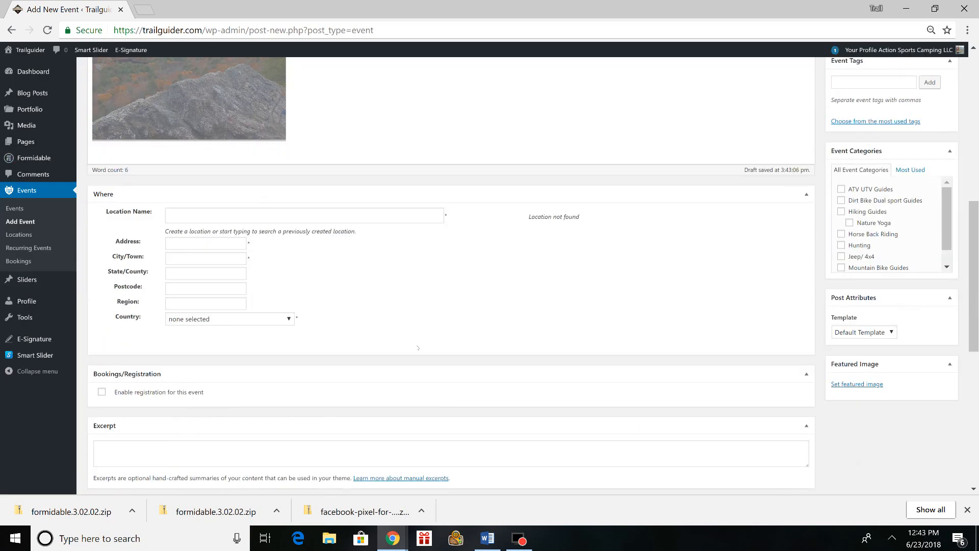
{"action": "scroll", "coordinate": [592, 290], "scroll_direction": "up", "scroll_amount": 6}
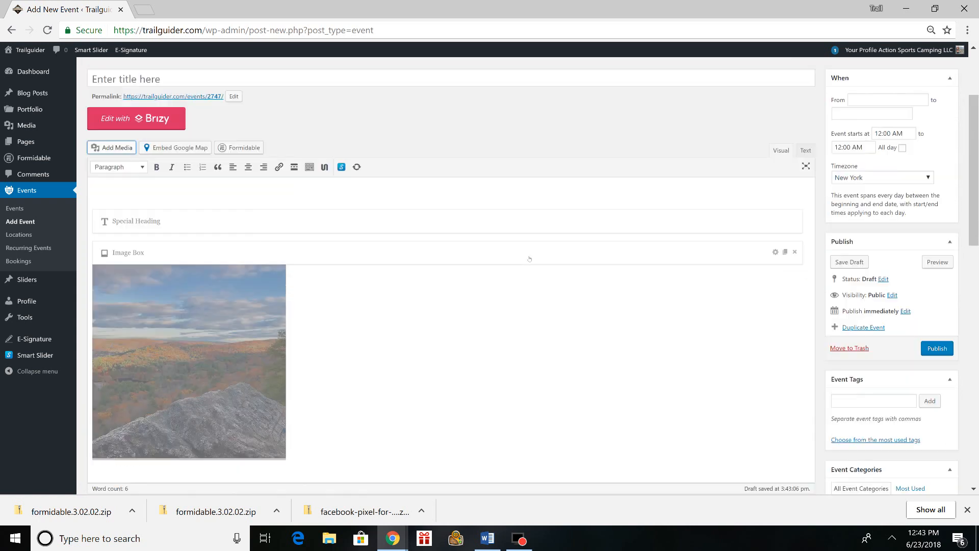
{"action": "left_click", "coordinate": [325, 168]}
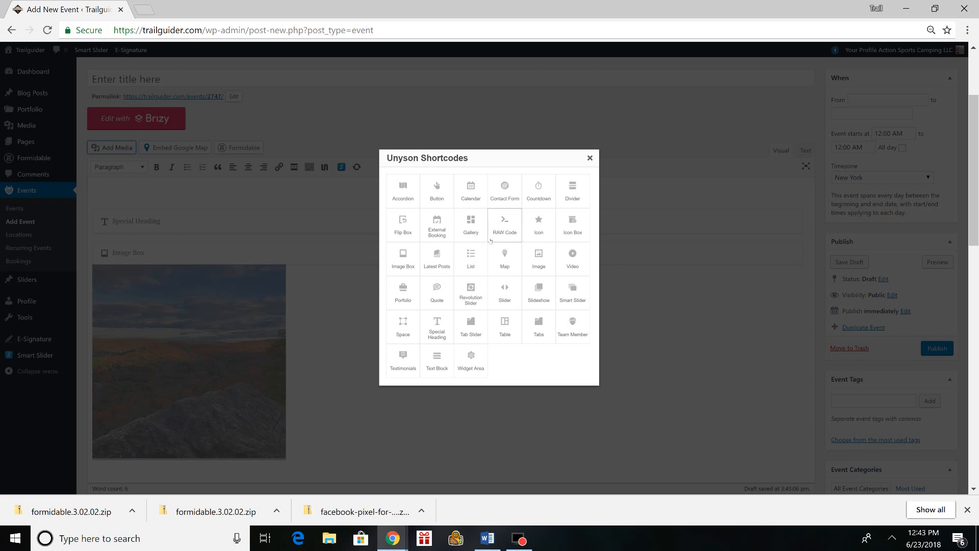
{"action": "scroll", "coordinate": [489, 239], "scroll_direction": "down", "scroll_amount": 1}
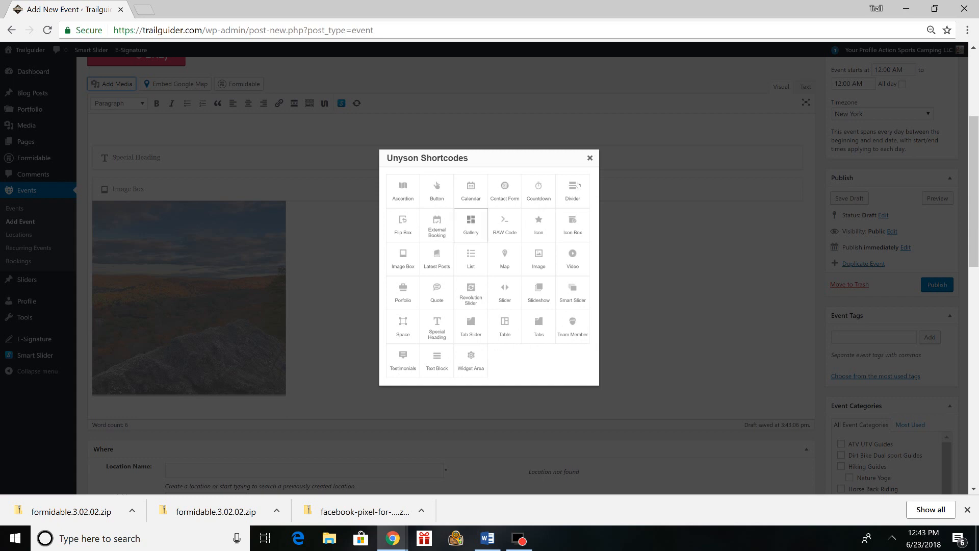
{"action": "left_click", "coordinate": [590, 158]}
{"action": "scroll", "coordinate": [408, 240], "scroll_direction": "up", "scroll_amount": 3}
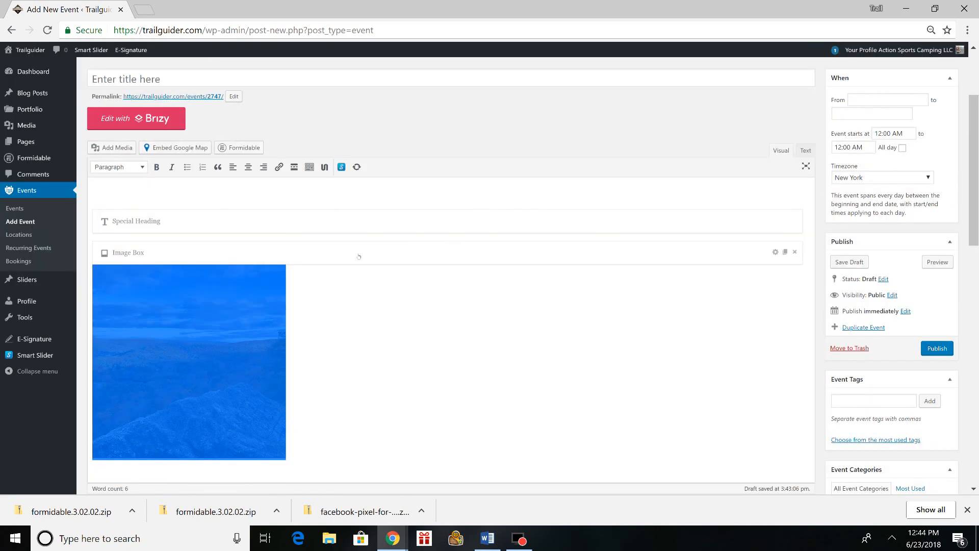
- Open the event's permalink in a new browser tab
{"action": "scroll", "coordinate": [356, 267], "scroll_direction": "up", "scroll_amount": 2}
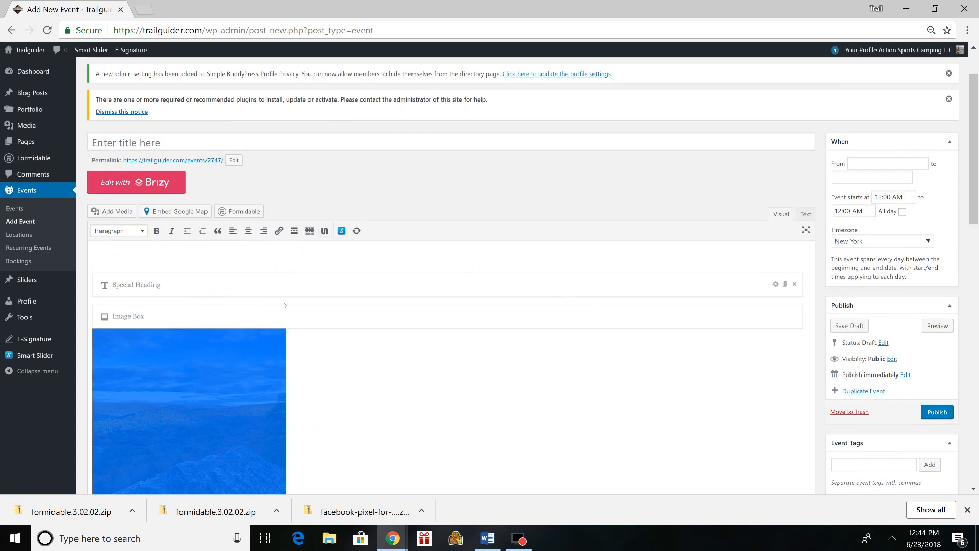
{"action": "scroll", "coordinate": [424, 361], "scroll_direction": "down", "scroll_amount": 2}
{"action": "scroll", "coordinate": [412, 333], "scroll_direction": "up", "scroll_amount": 3}
{"action": "scroll", "coordinate": [382, 319], "scroll_direction": "down", "scroll_amount": 8}
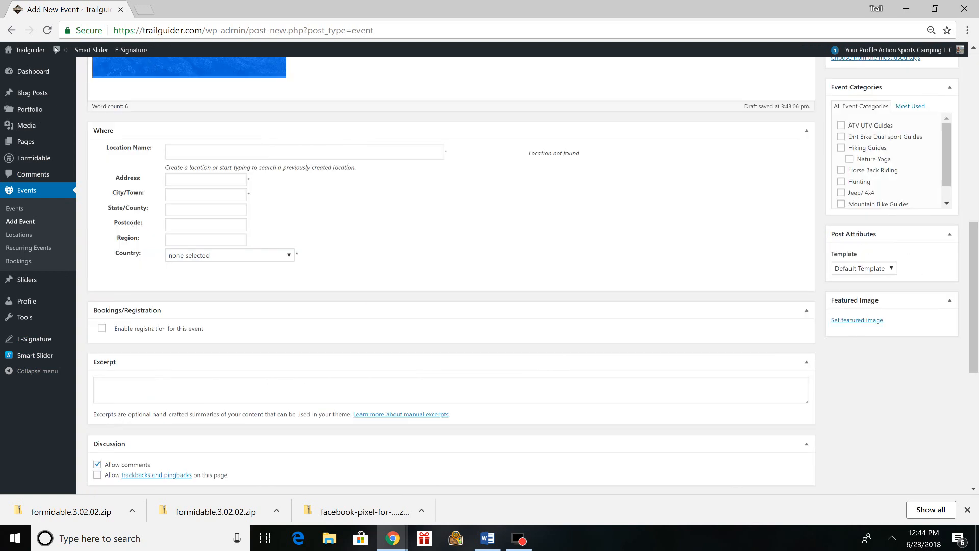
{"action": "scroll", "coordinate": [369, 217], "scroll_direction": "up", "scroll_amount": 8}
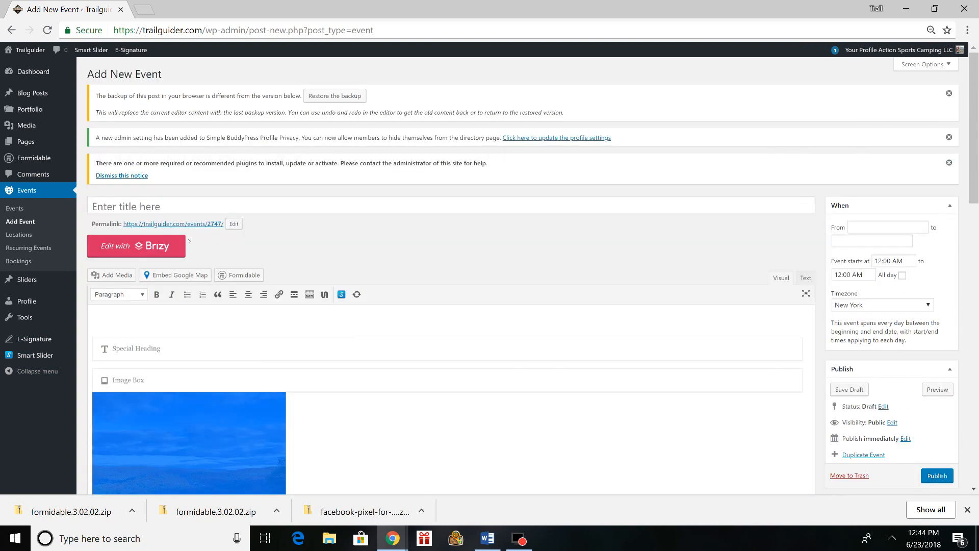
{"action": "right_click", "coordinate": [187, 226]}
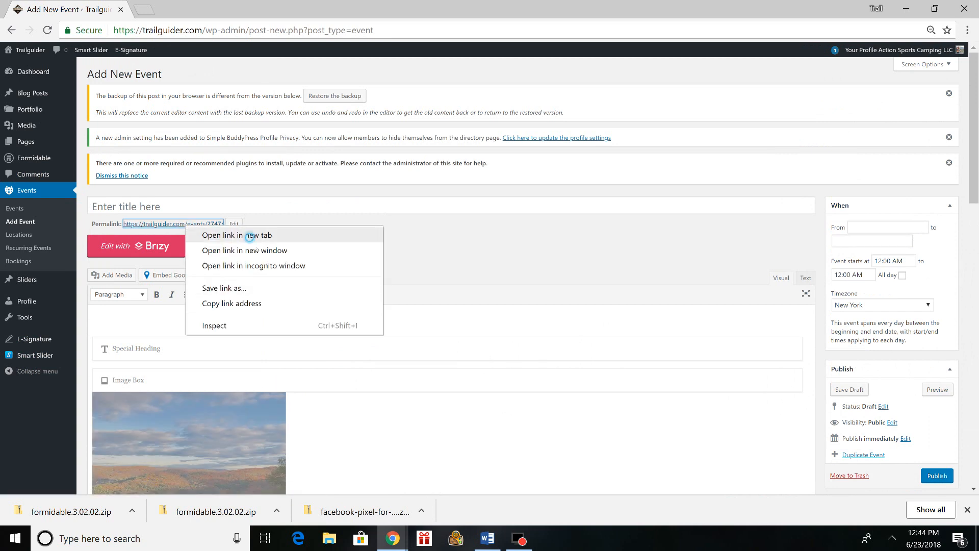
{"action": "left_click", "coordinate": [251, 235]}
- Search the event's location name for "black" and assign the saved location black rock state park
{"action": "scroll", "coordinate": [382, 404], "scroll_direction": "down", "scroll_amount": 5}
{"action": "scroll", "coordinate": [311, 246], "scroll_direction": "down", "scroll_amount": 4}
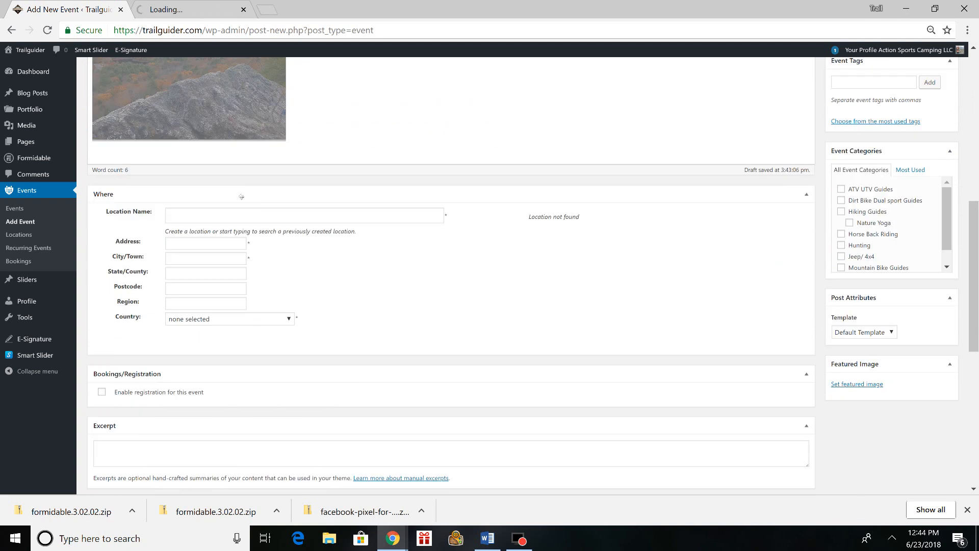
{"action": "left_click", "coordinate": [263, 219]}
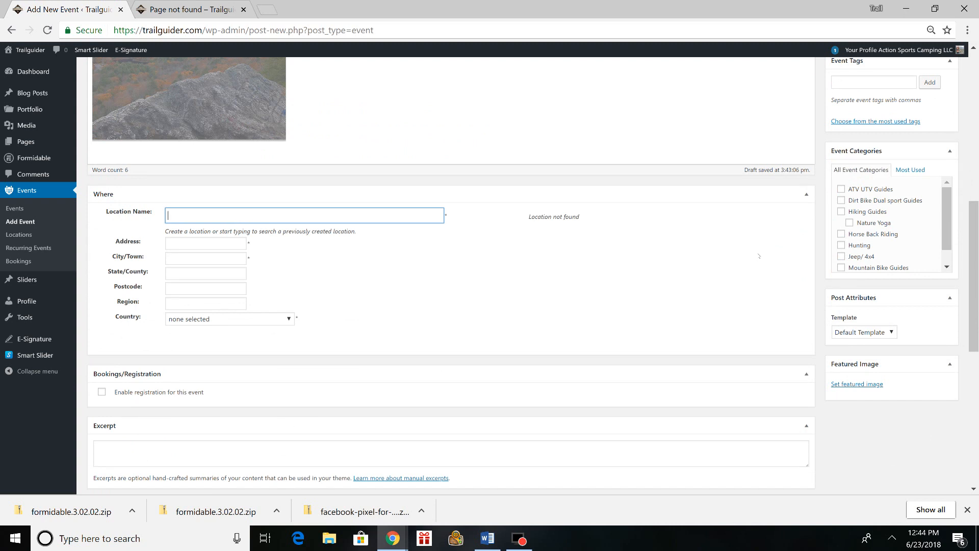
{"action": "left_click", "coordinate": [759, 256]}
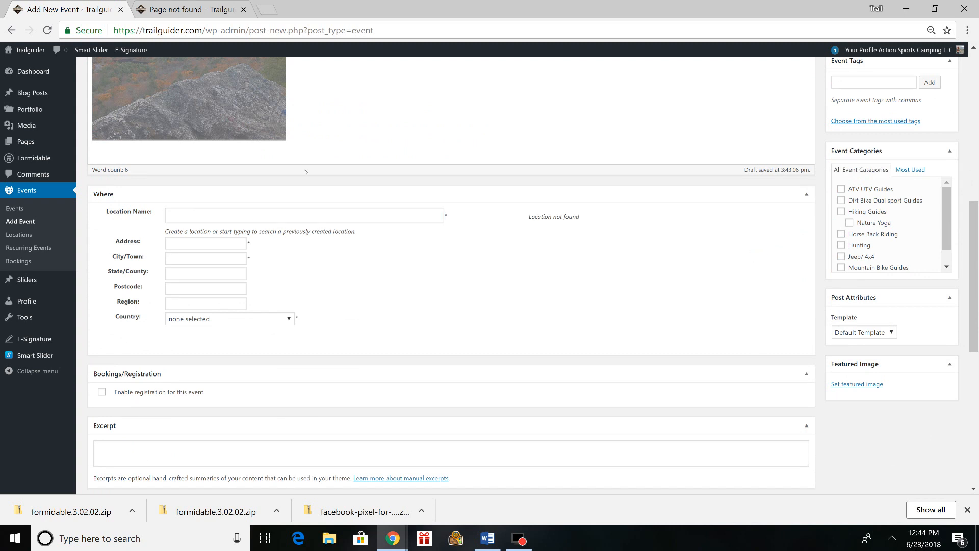
{"action": "left_click", "coordinate": [296, 217]}
{"action": "type", "text": "black"}
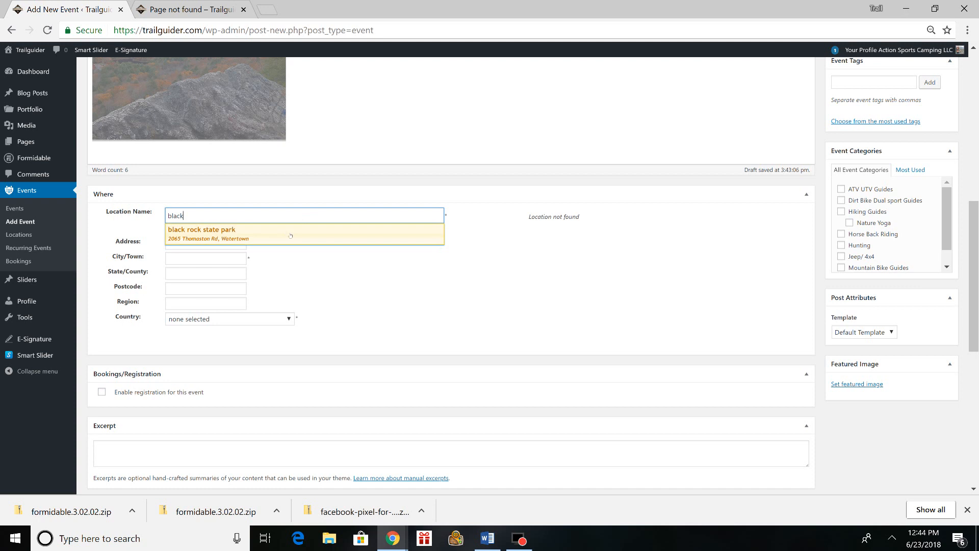
{"action": "left_click", "coordinate": [288, 233]}
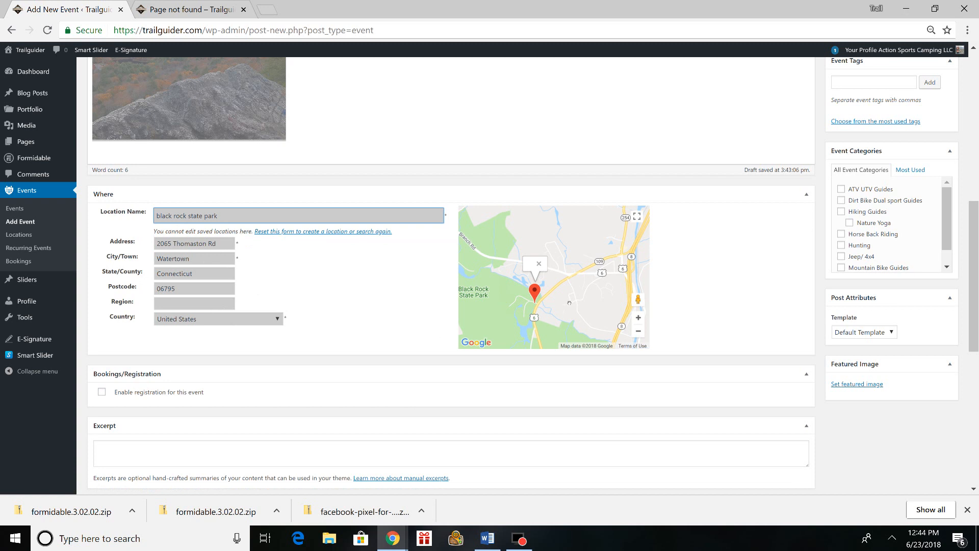
{"action": "scroll", "coordinate": [641, 274], "scroll_direction": "down", "scroll_amount": 1}
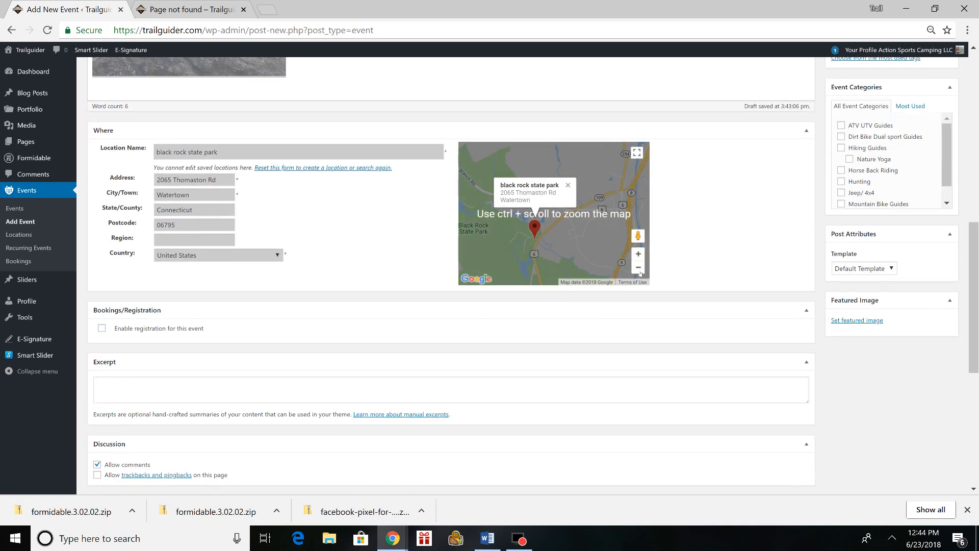
{"action": "left_click", "coordinate": [639, 269]}
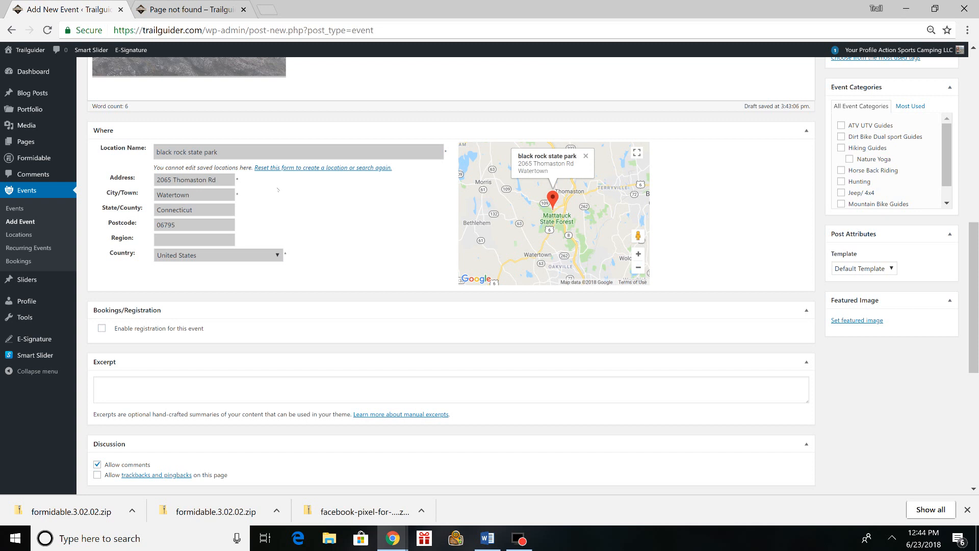
- Assign the event to the Hiking Guides category
{"action": "scroll", "coordinate": [278, 189], "scroll_direction": "down", "scroll_amount": 2}
{"action": "scroll", "coordinate": [290, 187], "scroll_direction": "up", "scroll_amount": 1}
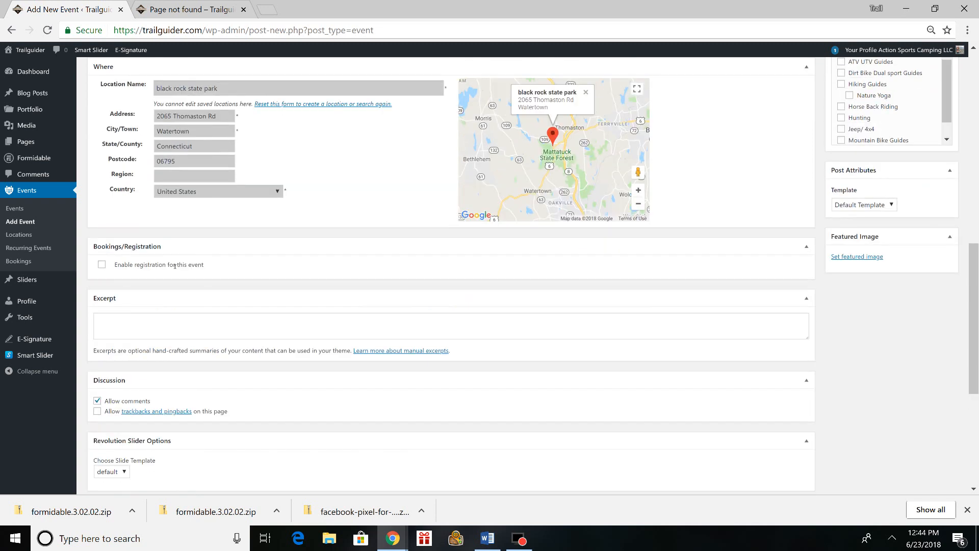
{"action": "scroll", "coordinate": [225, 280], "scroll_direction": "up", "scroll_amount": 1}
{"action": "scroll", "coordinate": [493, 342], "scroll_direction": "up", "scroll_amount": 2}
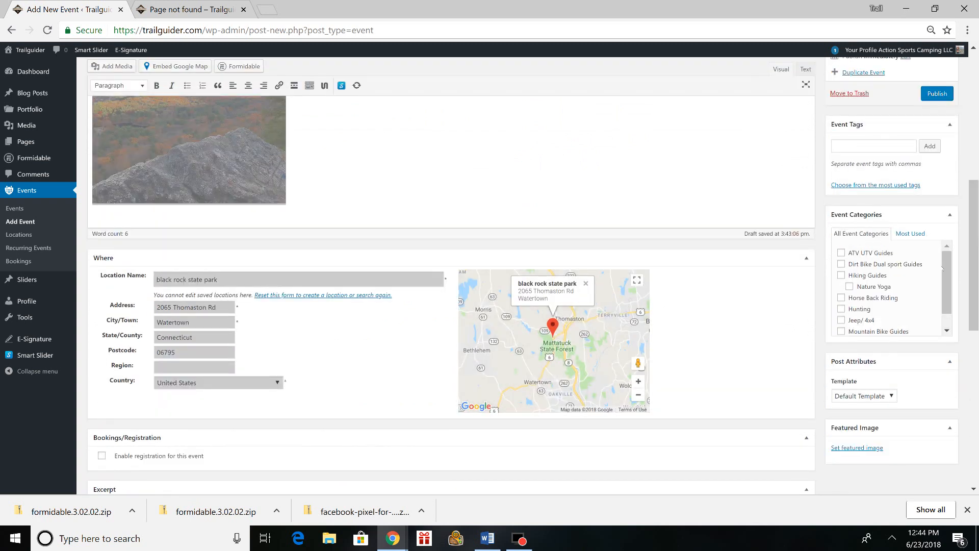
{"action": "scroll", "coordinate": [948, 302], "scroll_direction": "down", "scroll_amount": 1}
{"action": "scroll", "coordinate": [948, 302], "scroll_direction": "up", "scroll_amount": 1}
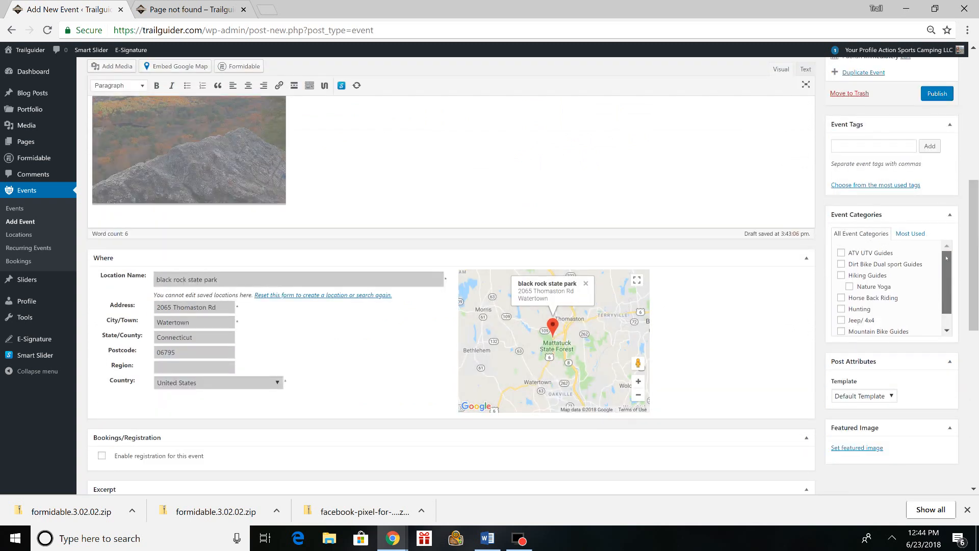
{"action": "scroll", "coordinate": [849, 269], "scroll_direction": "down", "scroll_amount": 1}
{"action": "left_click", "coordinate": [842, 258]}
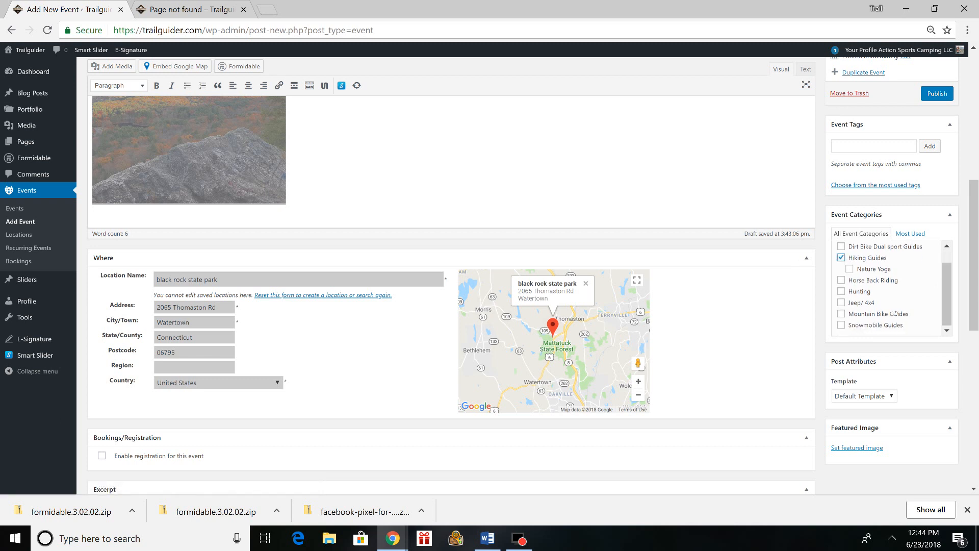
- Set the first media library photo, a person and dog sitting on a rock overlook, as the event's featured image
{"action": "scroll", "coordinate": [894, 311], "scroll_direction": "down", "scroll_amount": 2}
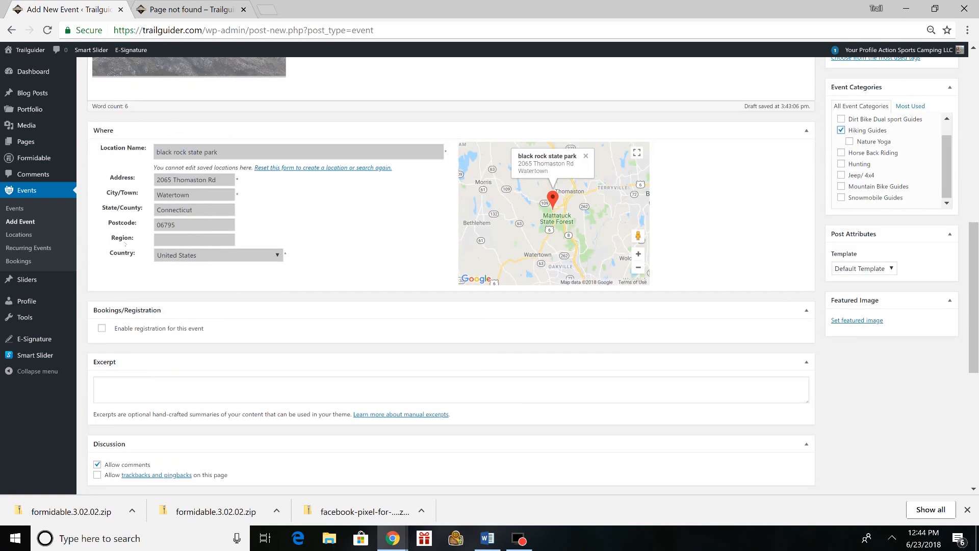
{"action": "scroll", "coordinate": [857, 286], "scroll_direction": "down", "scroll_amount": 1}
{"action": "left_click", "coordinate": [846, 257]}
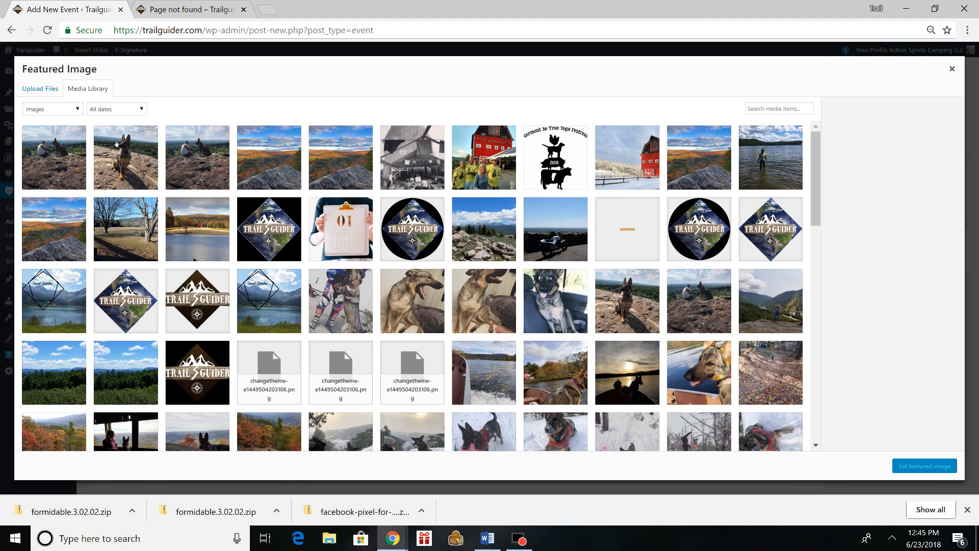
{"action": "left_click", "coordinate": [63, 152]}
{"action": "left_click", "coordinate": [931, 467]}
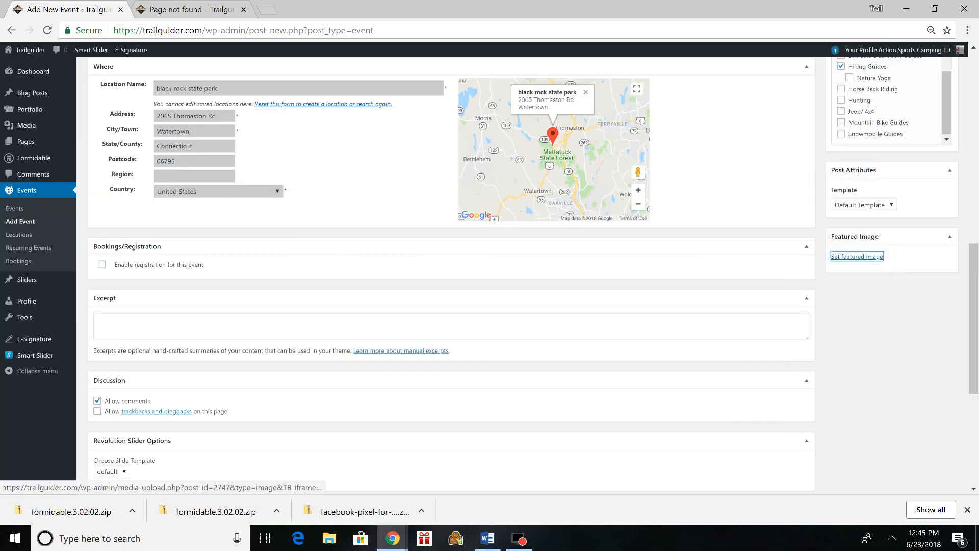
- Enable registration for this event in its bookings section
{"action": "scroll", "coordinate": [419, 218], "scroll_direction": "up", "scroll_amount": 11}
{"action": "scroll", "coordinate": [335, 365], "scroll_direction": "down", "scroll_amount": 9}
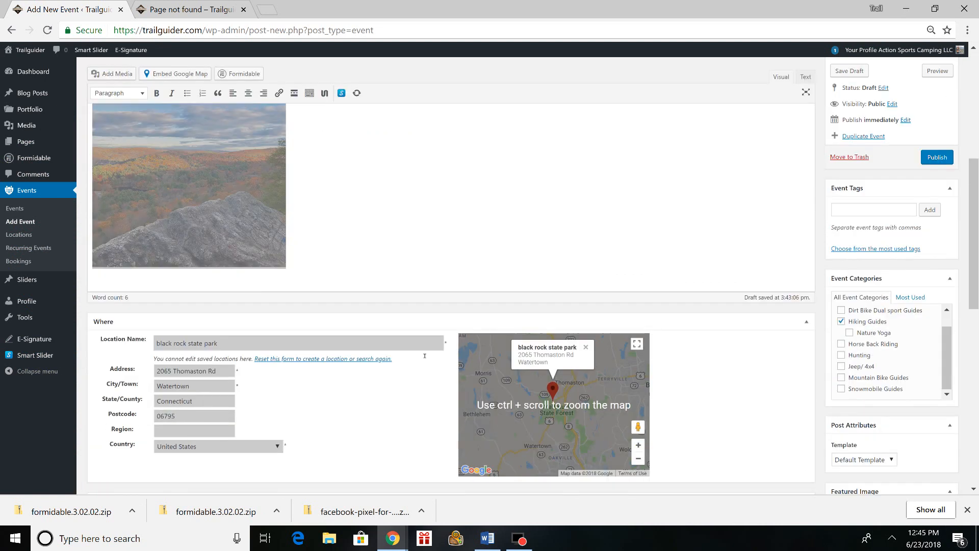
{"action": "scroll", "coordinate": [207, 330], "scroll_direction": "down", "scroll_amount": 2}
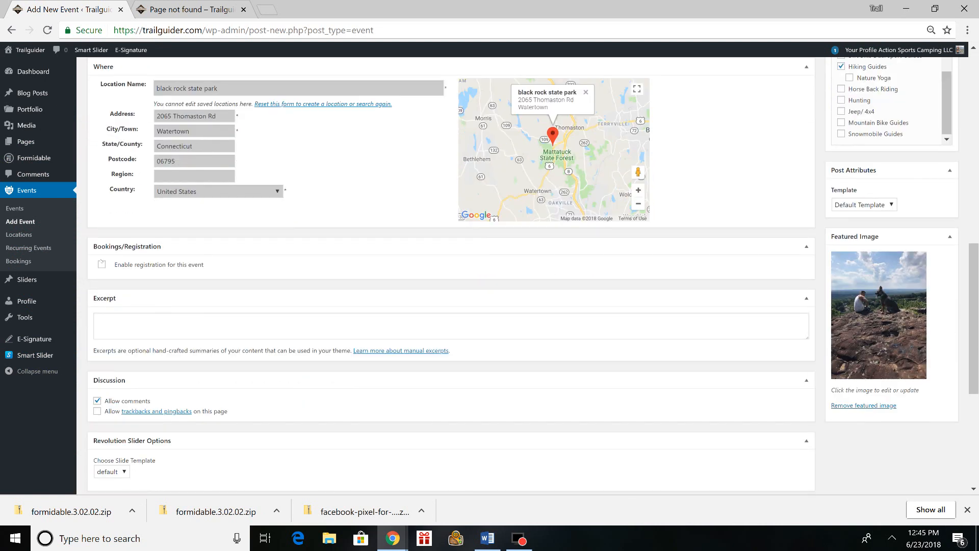
{"action": "left_click", "coordinate": [101, 264]}
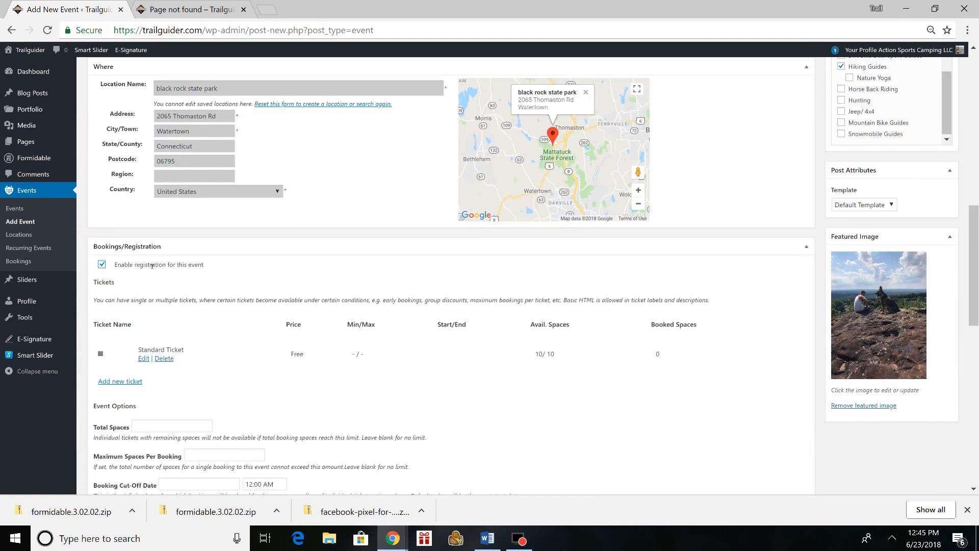
{"action": "scroll", "coordinate": [219, 282], "scroll_direction": "down", "scroll_amount": 3}
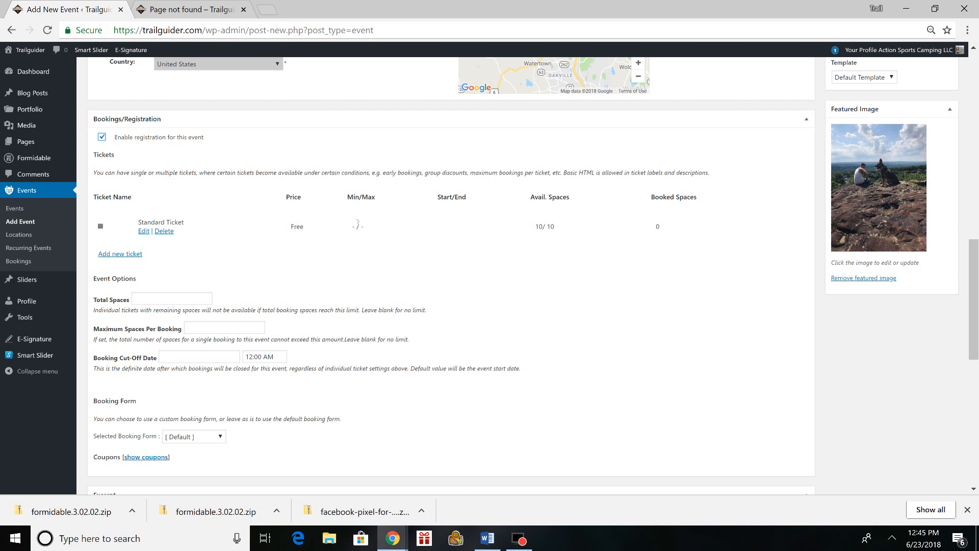
- Open the Standard Ticket for editing and rename it "guide only"
{"action": "left_click", "coordinate": [144, 231]}
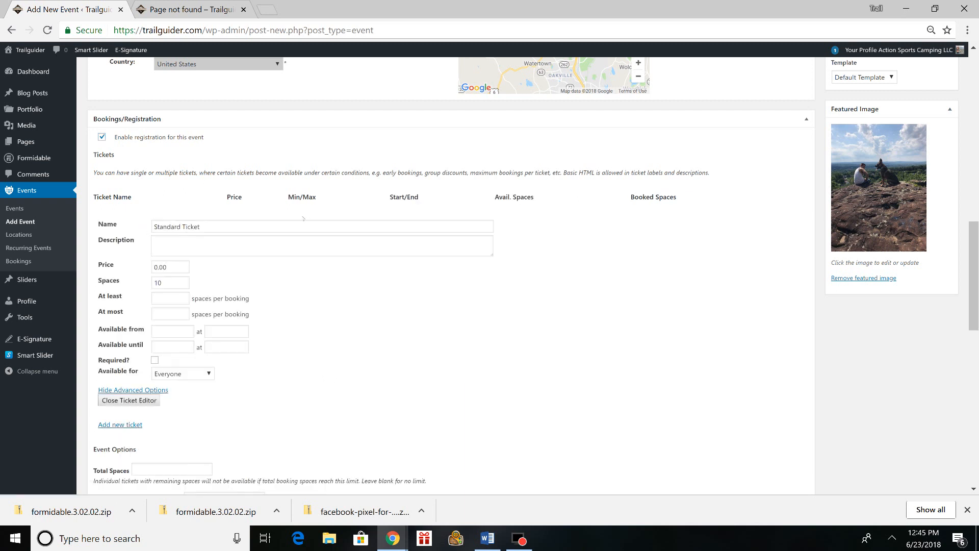
{"action": "scroll", "coordinate": [182, 138], "scroll_direction": "down", "scroll_amount": 2}
{"action": "triple_click", "coordinate": [210, 163]}
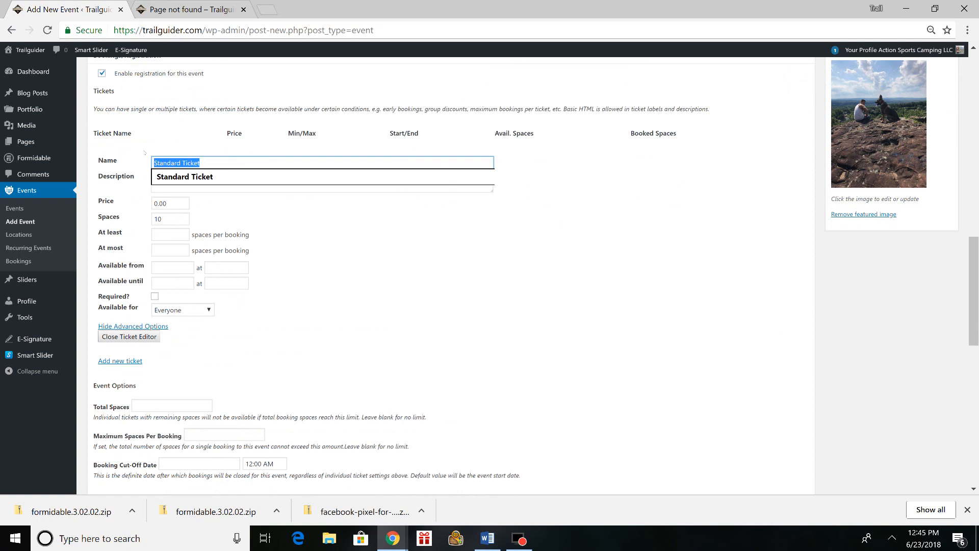
{"action": "key", "text": "BackSpace"}
{"action": "type", "text": "guide hi"}
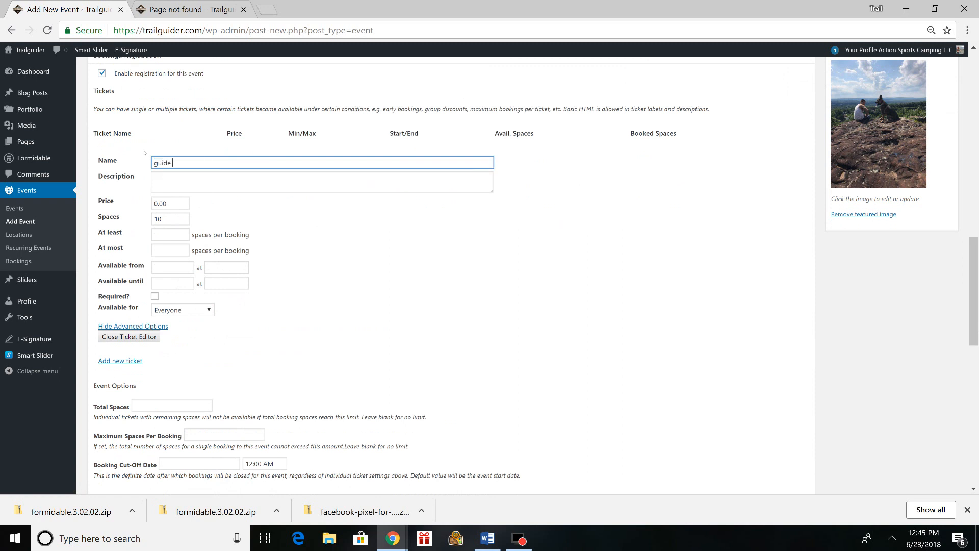
{"action": "key", "text": "BackSpace"}
{"action": "key", "text": "BackSpace"}
{"action": "type", "text": "only"}
- Set the guide only ticket's price to 40 and its spaces to 25
{"action": "left_click", "coordinate": [163, 173]}
{"action": "left_click", "coordinate": [173, 203]}
{"action": "key", "text": "BackSpace"}
{"action": "key", "text": "BackSpace"}
{"action": "key", "text": "BackSpace"}
{"action": "key", "text": "BackSpace"}
{"action": "type", "text": "40"}
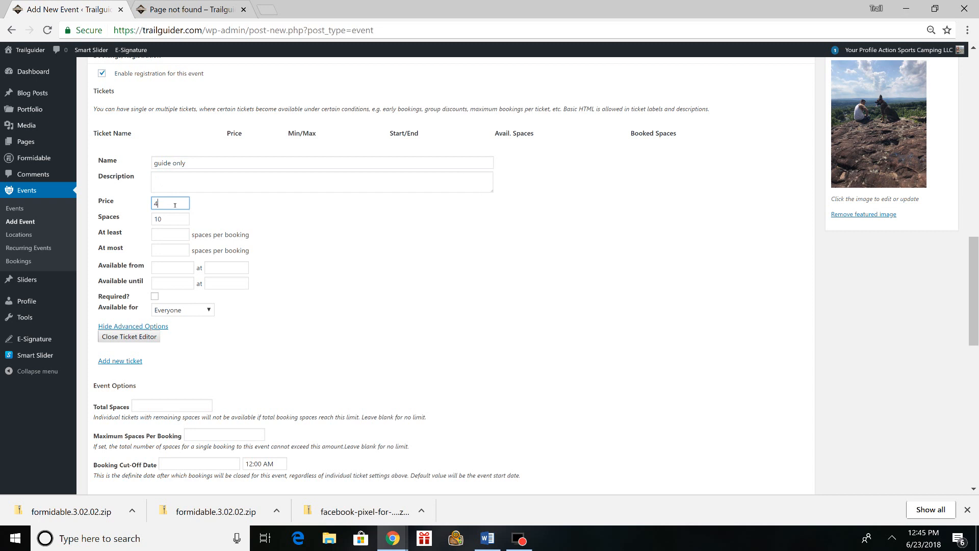
{"action": "left_click", "coordinate": [163, 220]}
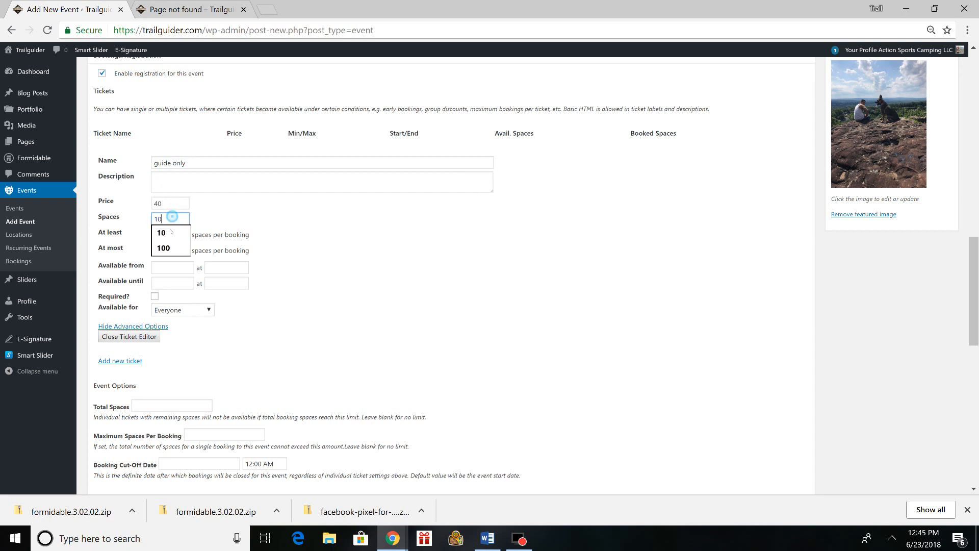
{"action": "key", "text": "BackSpace"}
{"action": "key", "text": "BackSpace"}
{"action": "type", "text": "25"}
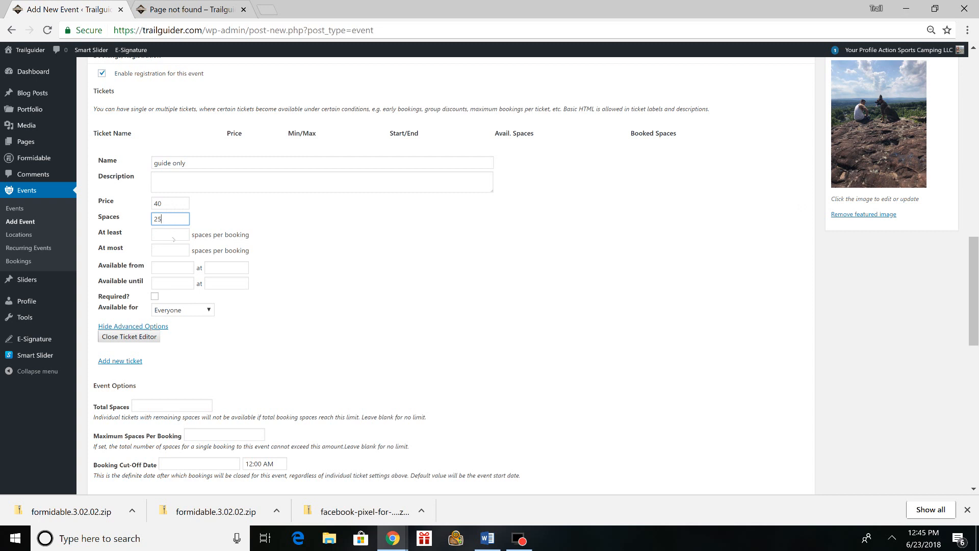
- View the calendar for the ticket's available-from date without picking a date
{"action": "scroll", "coordinate": [137, 179], "scroll_direction": "down", "scroll_amount": 1}
{"action": "left_click", "coordinate": [180, 205]}
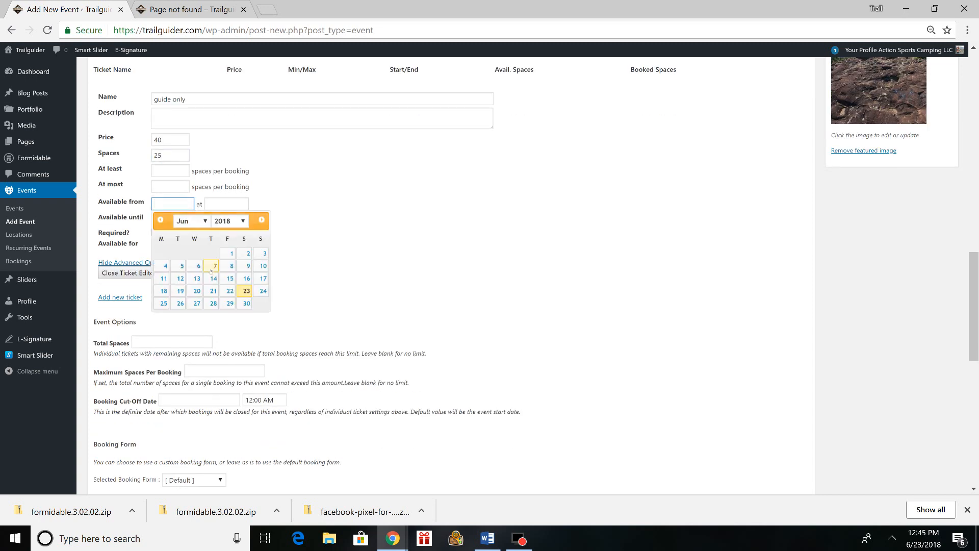
{"action": "left_click", "coordinate": [320, 207]}
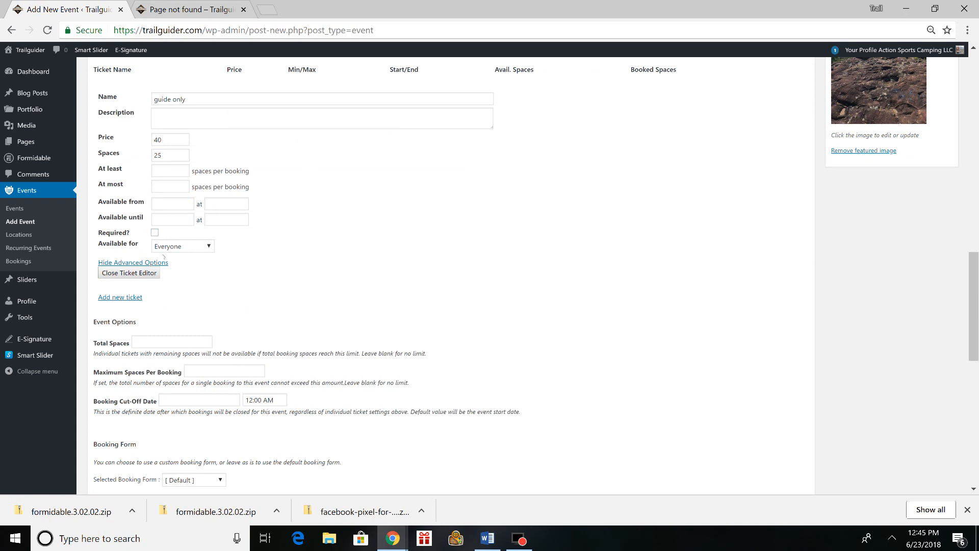
- Limit the event to 100 total spaces and a maximum of 1 space per booking
{"action": "scroll", "coordinate": [171, 185], "scroll_direction": "down", "scroll_amount": 1}
{"action": "left_click", "coordinate": [153, 278]}
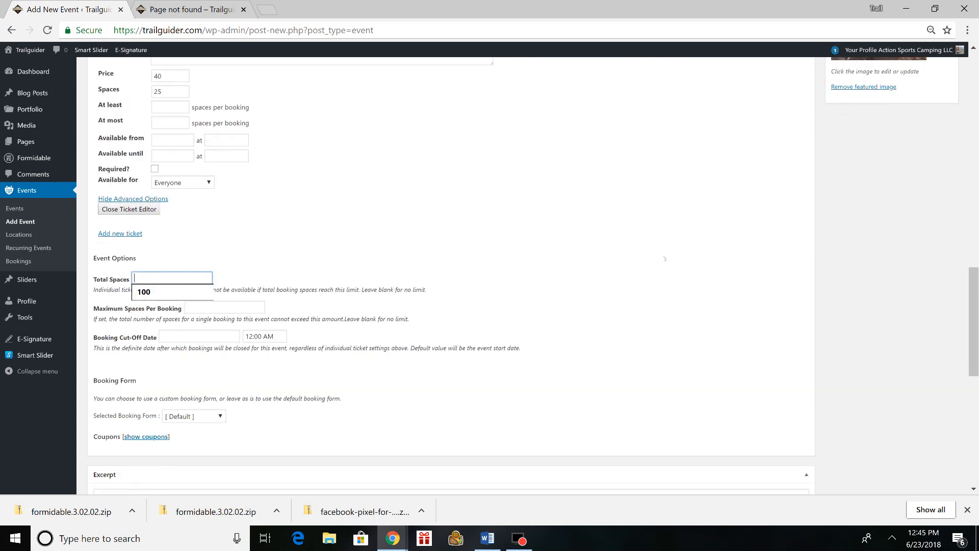
{"action": "left_click", "coordinate": [168, 293]}
{"action": "scroll", "coordinate": [229, 275], "scroll_direction": "up", "scroll_amount": 2}
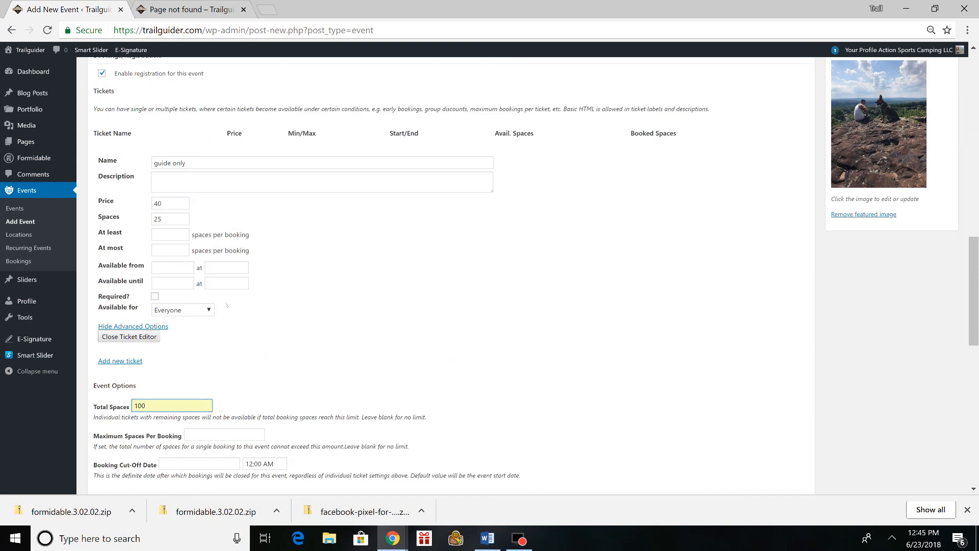
{"action": "scroll", "coordinate": [229, 314], "scroll_direction": "down", "scroll_amount": 1}
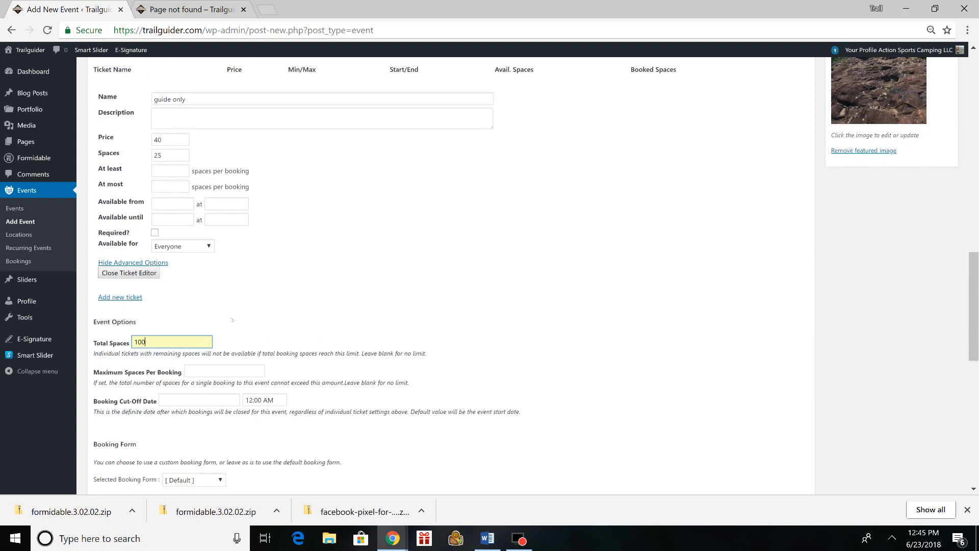
{"action": "left_click", "coordinate": [218, 375]}
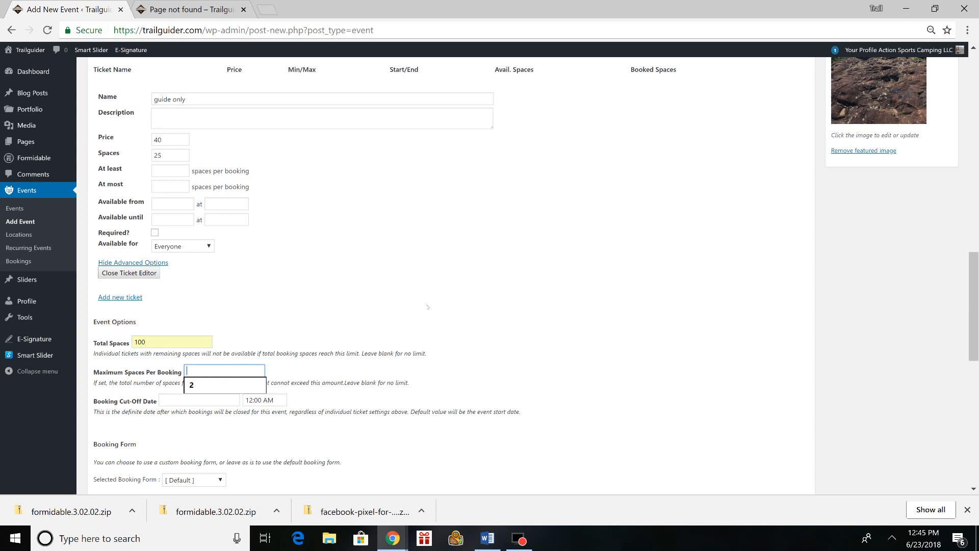
{"action": "scroll", "coordinate": [403, 259], "scroll_direction": "down", "scroll_amount": 1}
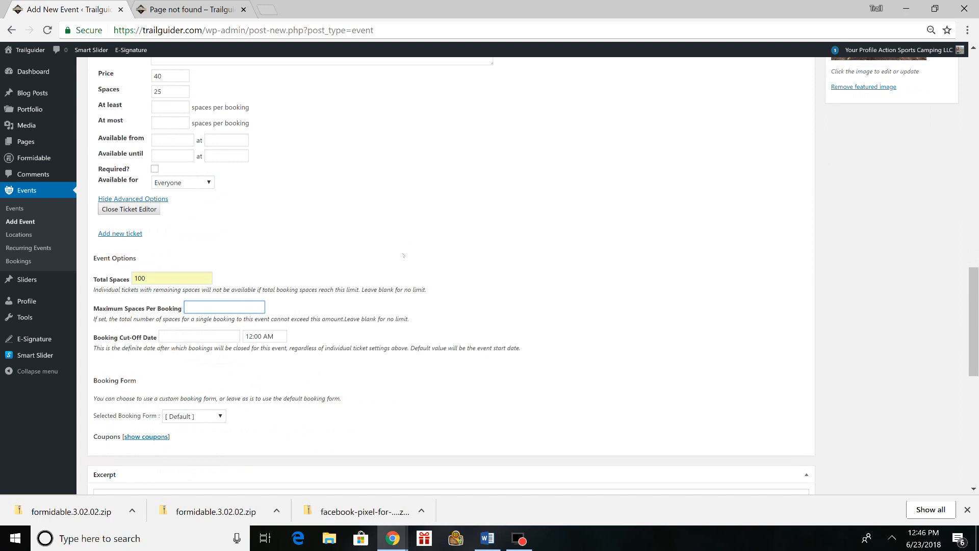
{"action": "scroll", "coordinate": [377, 250], "scroll_direction": "down", "scroll_amount": 1}
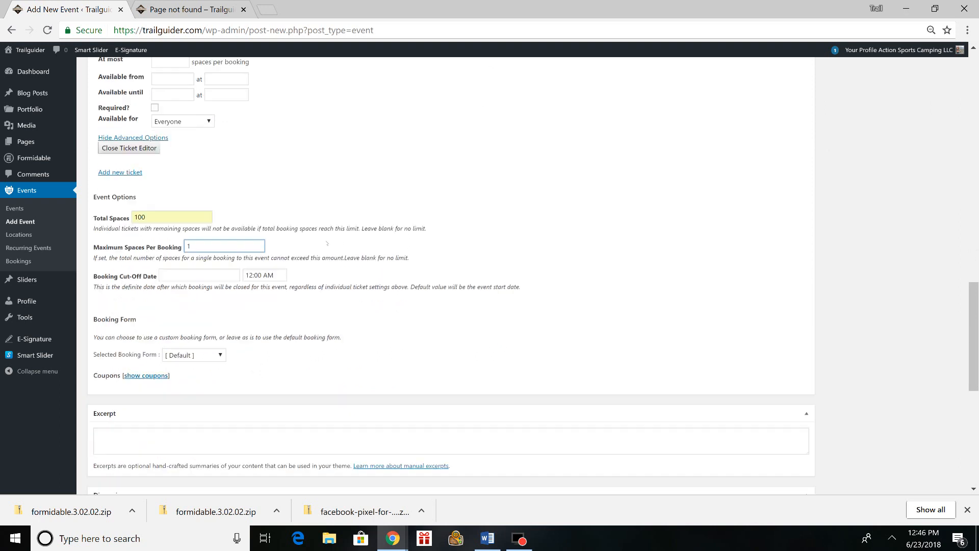
- Check the booking cut-off date choices without picking one, and review the whole event form, including its SEO, date and booking sections
{"action": "left_click", "coordinate": [200, 274]}
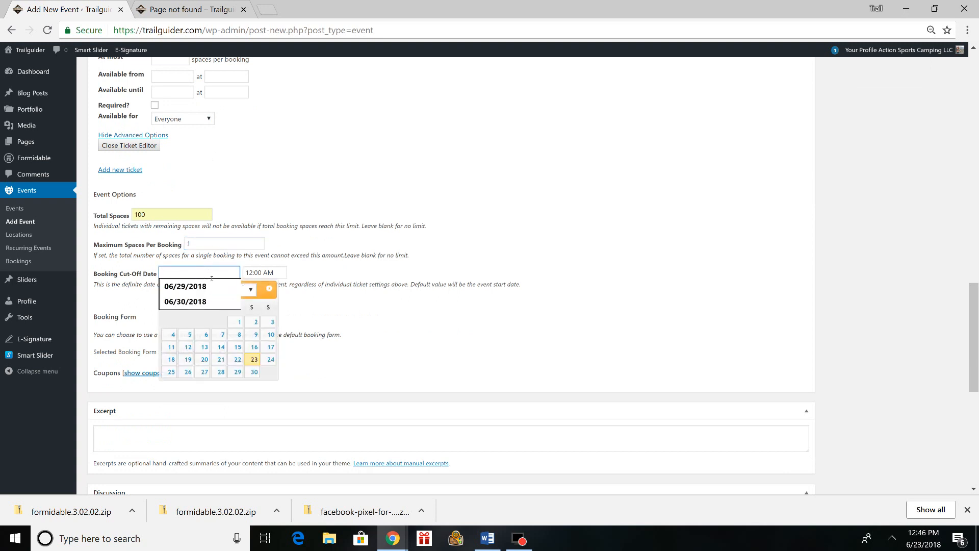
{"action": "left_click", "coordinate": [145, 311]}
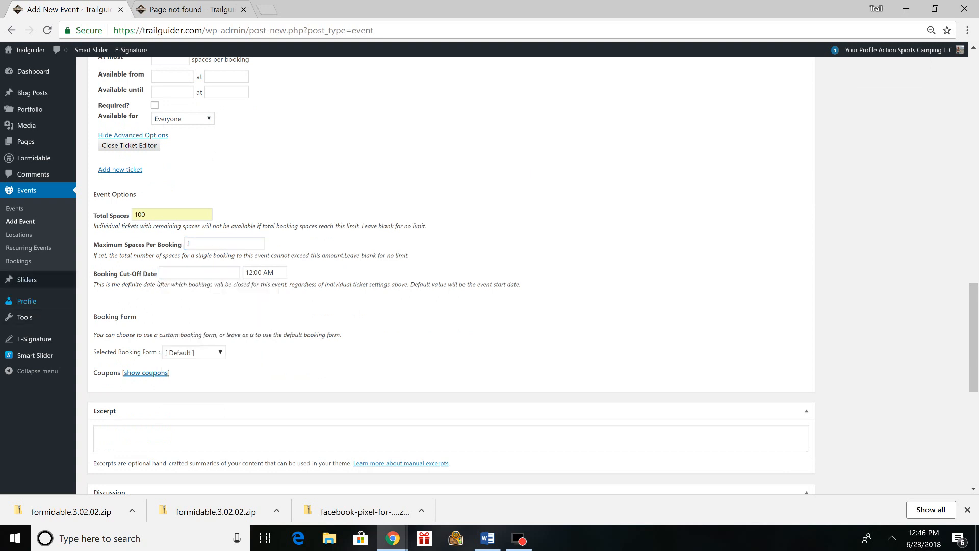
{"action": "scroll", "coordinate": [794, 296], "scroll_direction": "up", "scroll_amount": 2}
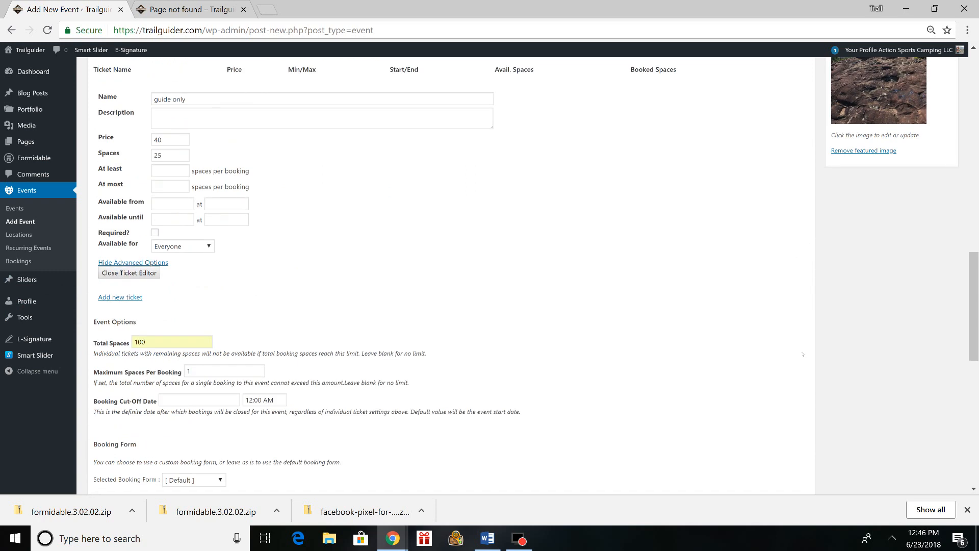
{"action": "scroll", "coordinate": [803, 355], "scroll_direction": "up", "scroll_amount": 2}
{"action": "scroll", "coordinate": [803, 355], "scroll_direction": "down", "scroll_amount": 8}
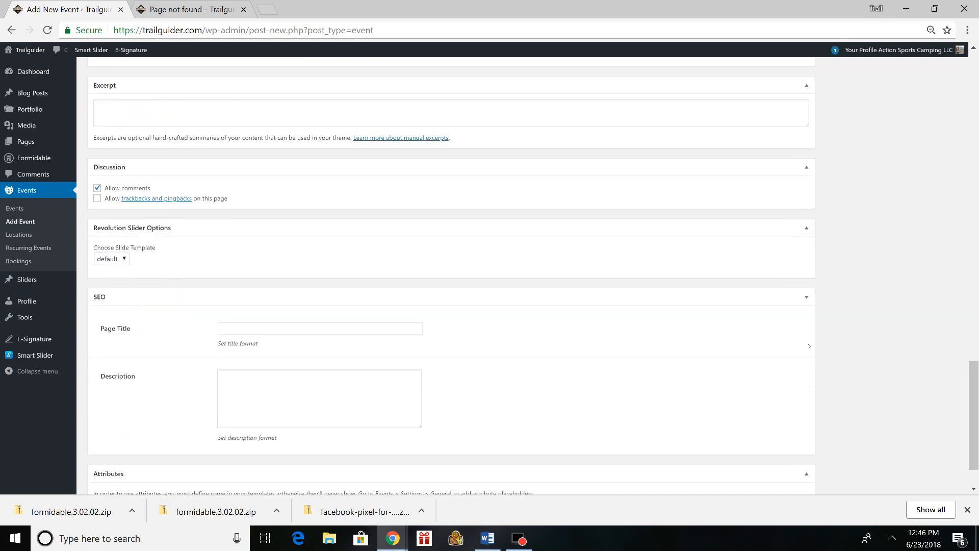
{"action": "scroll", "coordinate": [810, 346], "scroll_direction": "down", "scroll_amount": 3}
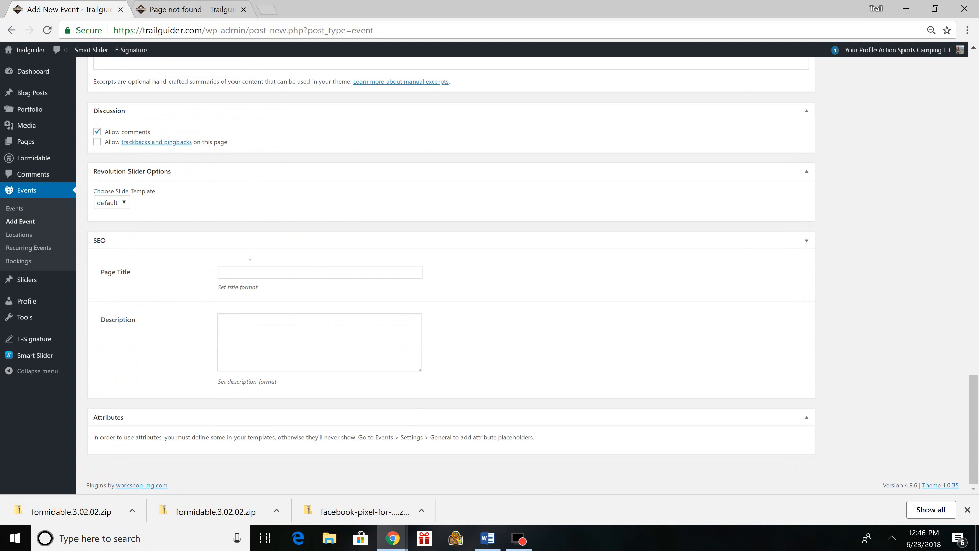
{"action": "scroll", "coordinate": [860, 377], "scroll_direction": "up", "scroll_amount": 20}
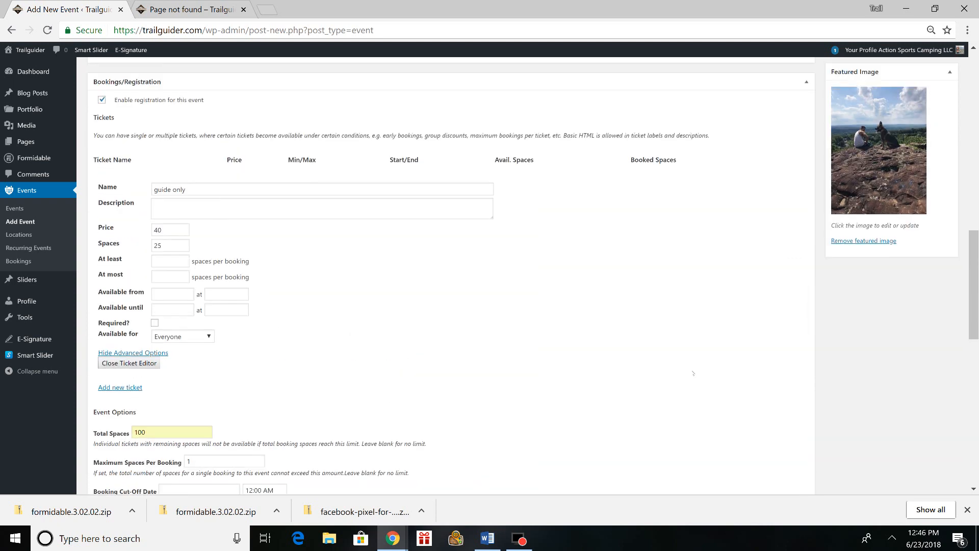
{"action": "scroll", "coordinate": [535, 363], "scroll_direction": "up", "scroll_amount": 6}
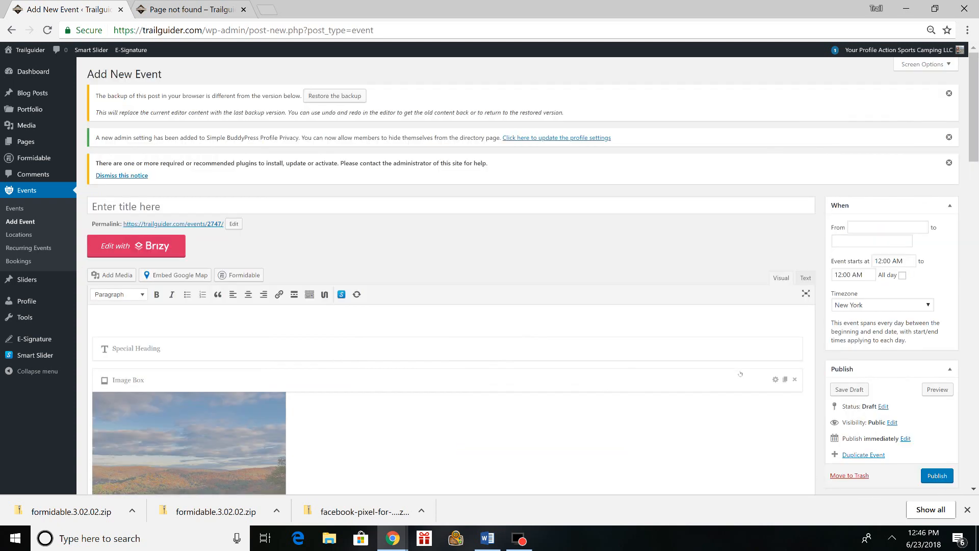
{"action": "scroll", "coordinate": [668, 222], "scroll_direction": "down", "scroll_amount": 10}
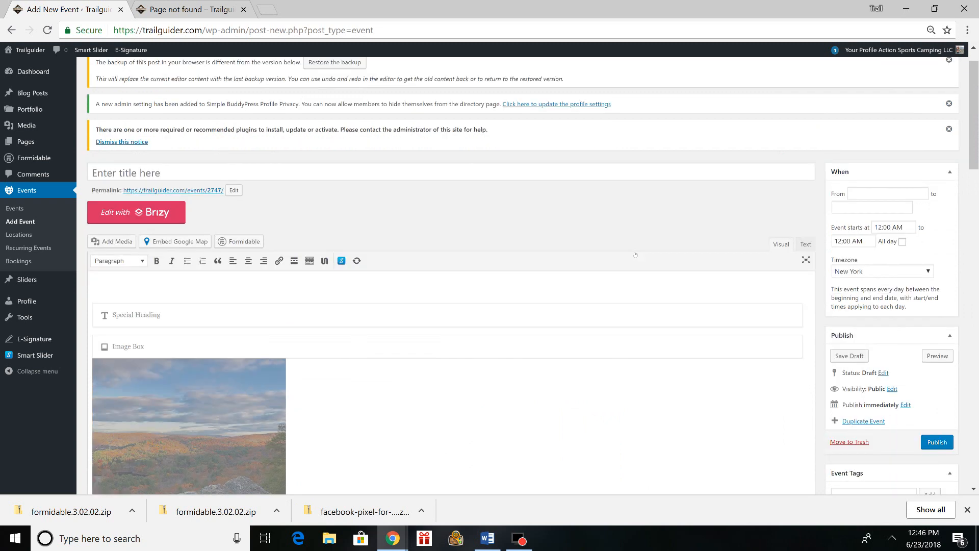
{"action": "scroll", "coordinate": [668, 222], "scroll_direction": "down", "scroll_amount": 3}
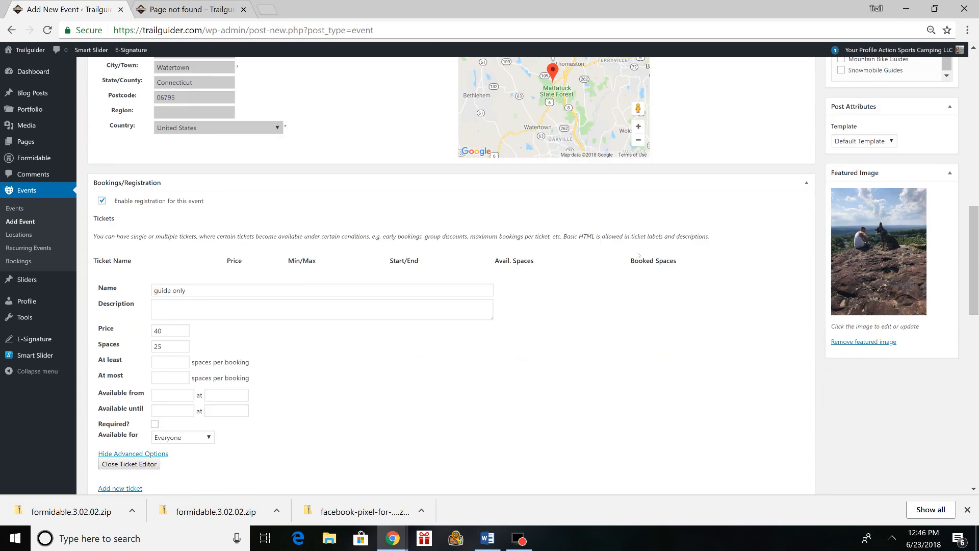
{"action": "scroll", "coordinate": [567, 317], "scroll_direction": "down", "scroll_amount": 12}
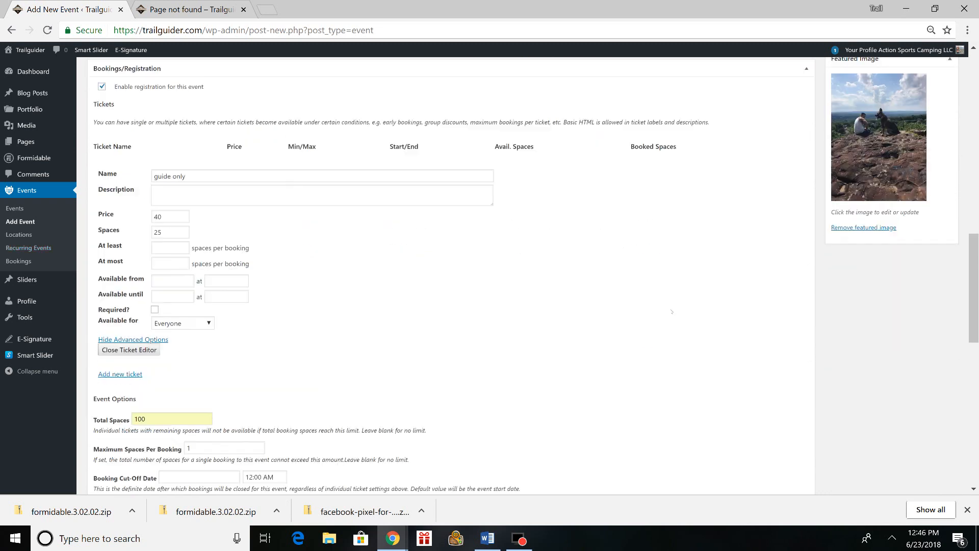
- Leave the unsaved event and start a new recurring event from the recurring events list
{"action": "scroll", "coordinate": [625, 337], "scroll_direction": "up", "scroll_amount": 20}
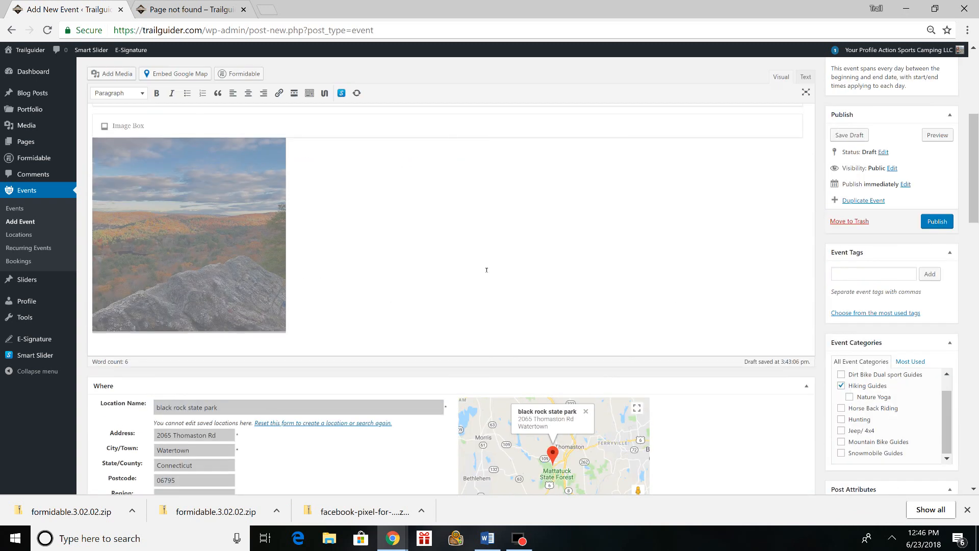
{"action": "scroll", "coordinate": [595, 349], "scroll_direction": "down", "scroll_amount": 10}
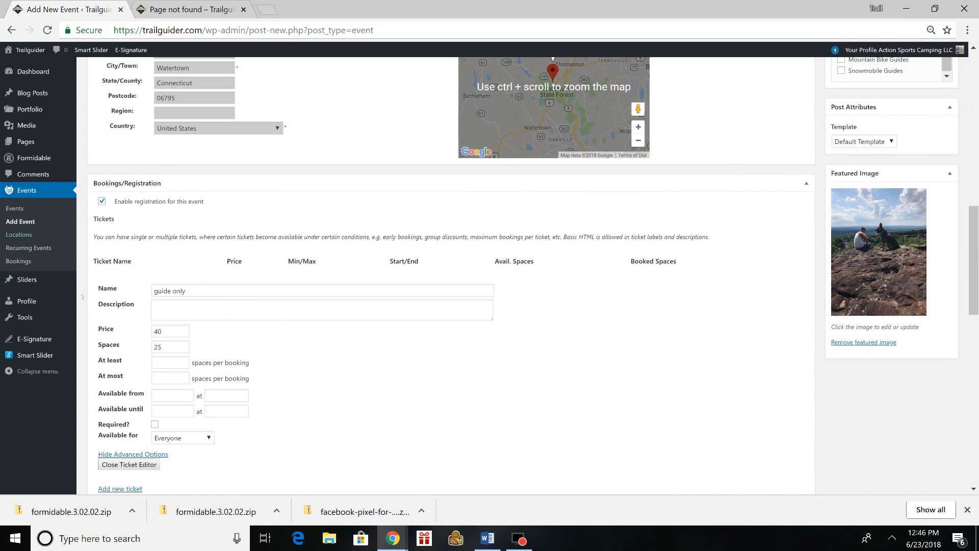
{"action": "left_click", "coordinate": [46, 249]}
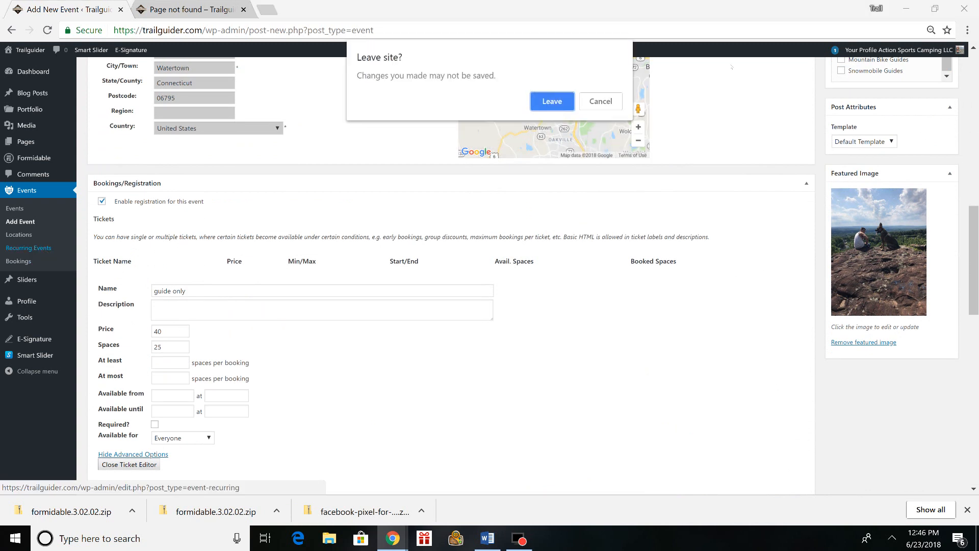
{"action": "left_click", "coordinate": [553, 101]}
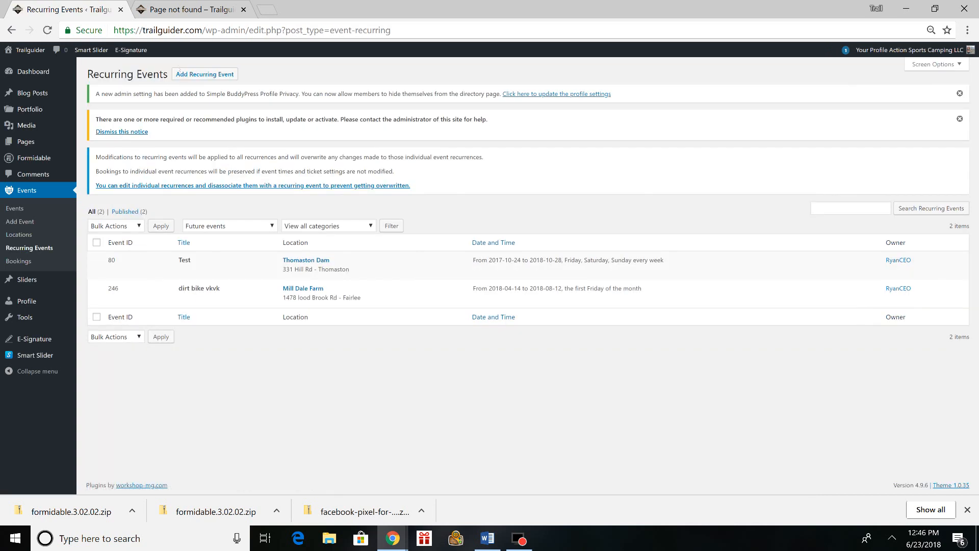
{"action": "left_click", "coordinate": [205, 73]}
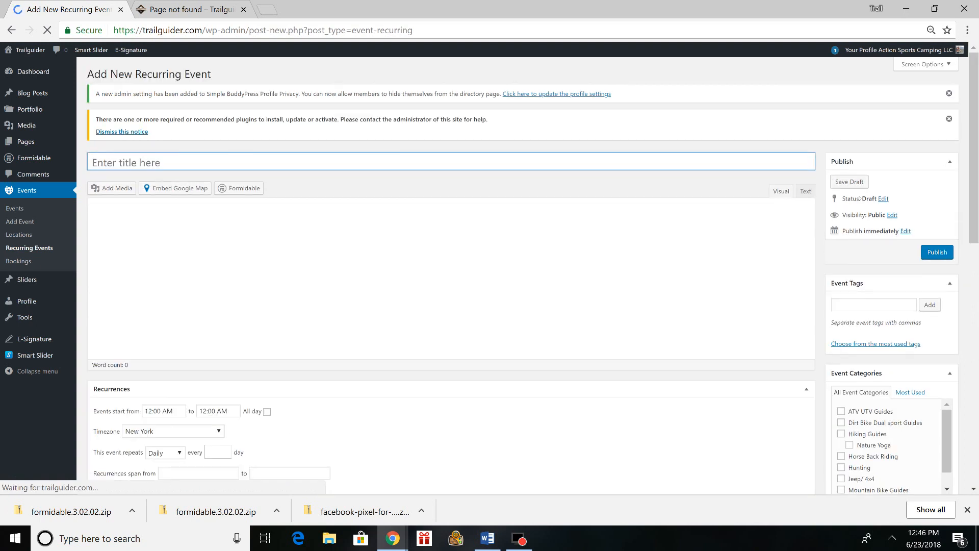
{"action": "scroll", "coordinate": [747, 210], "scroll_direction": "down", "scroll_amount": 4}
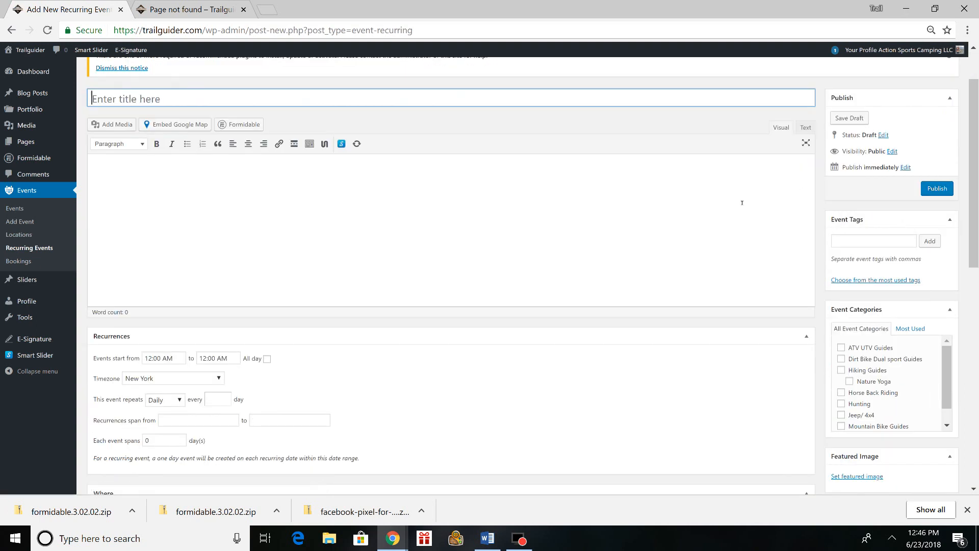
{"action": "scroll", "coordinate": [747, 210], "scroll_direction": "up", "scroll_amount": 3}
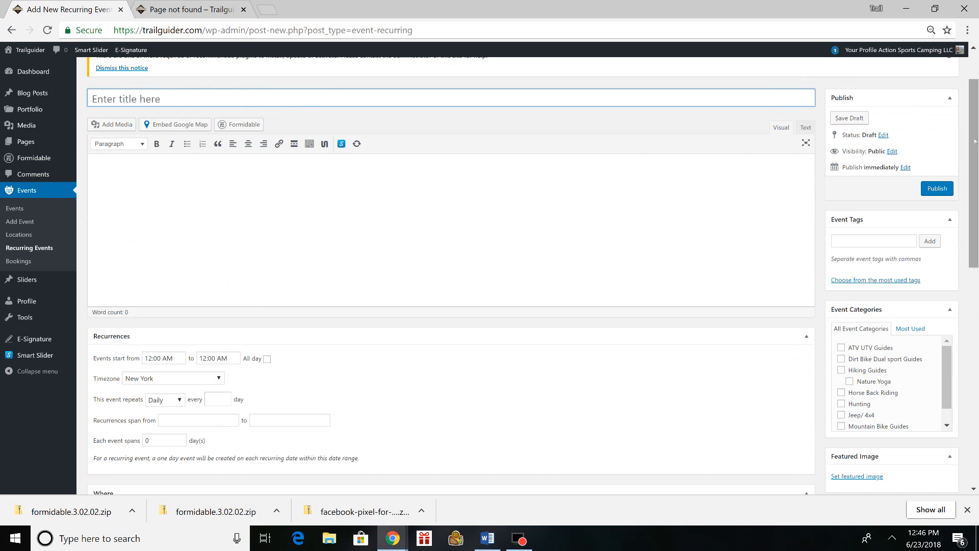
- Set the recurring event to repeat weekly on Saturday and Sunday
{"action": "scroll", "coordinate": [636, 148], "scroll_direction": "down", "scroll_amount": 3}
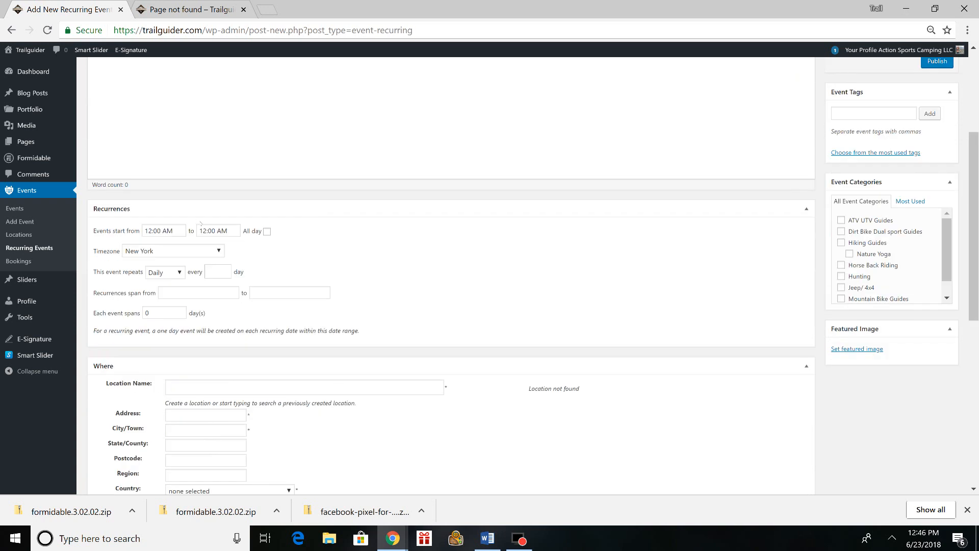
{"action": "left_click", "coordinate": [170, 274]}
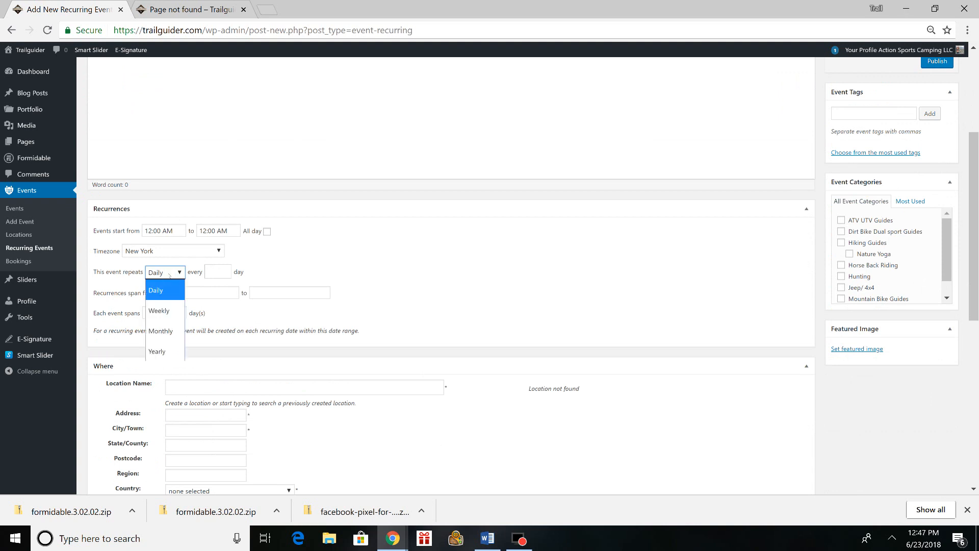
{"action": "left_click", "coordinate": [169, 315]}
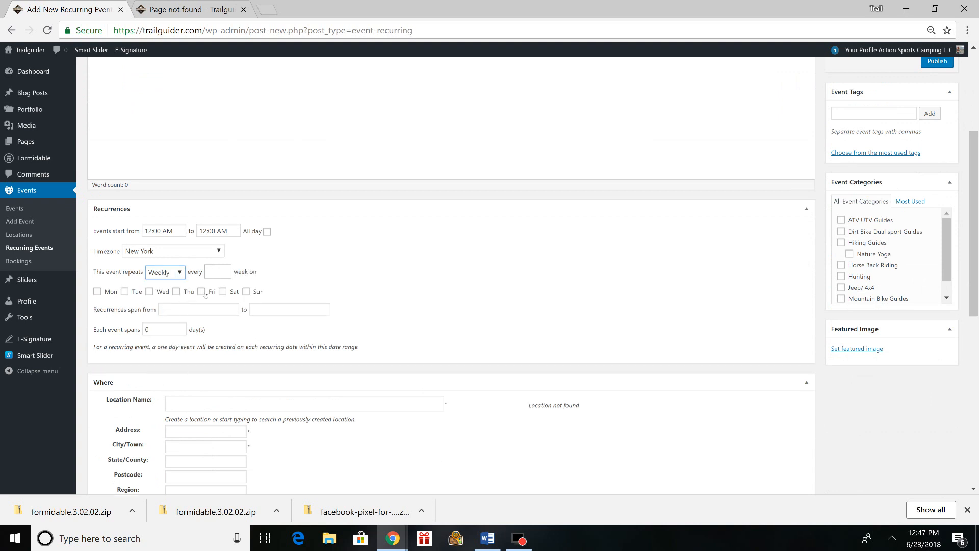
{"action": "left_click", "coordinate": [223, 292]}
{"action": "left_click", "coordinate": [245, 291]}
- Set the recurrences to span from 07/07/2018 to 10/14/2018
{"action": "scroll", "coordinate": [167, 248], "scroll_direction": "down", "scroll_amount": 1}
{"action": "left_click", "coordinate": [166, 246]}
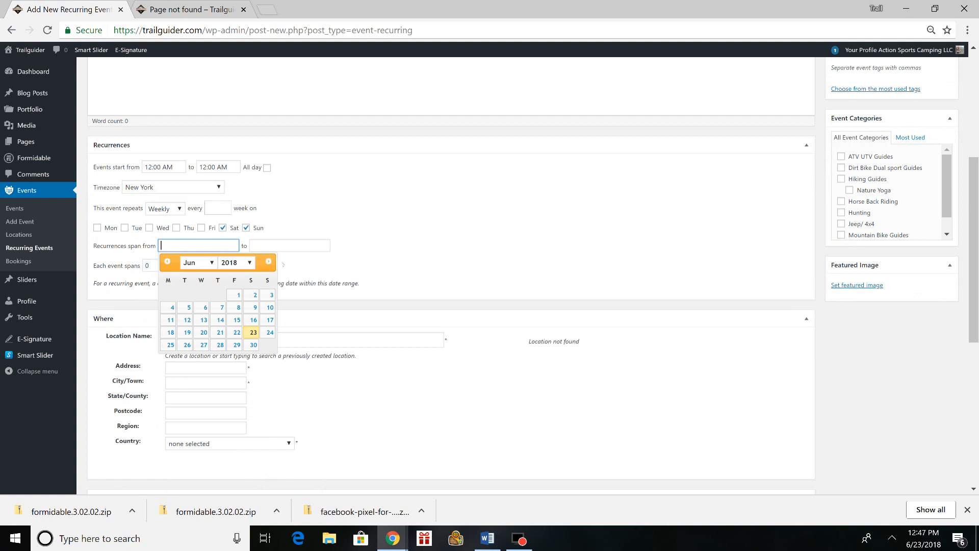
{"action": "left_click", "coordinate": [268, 261]}
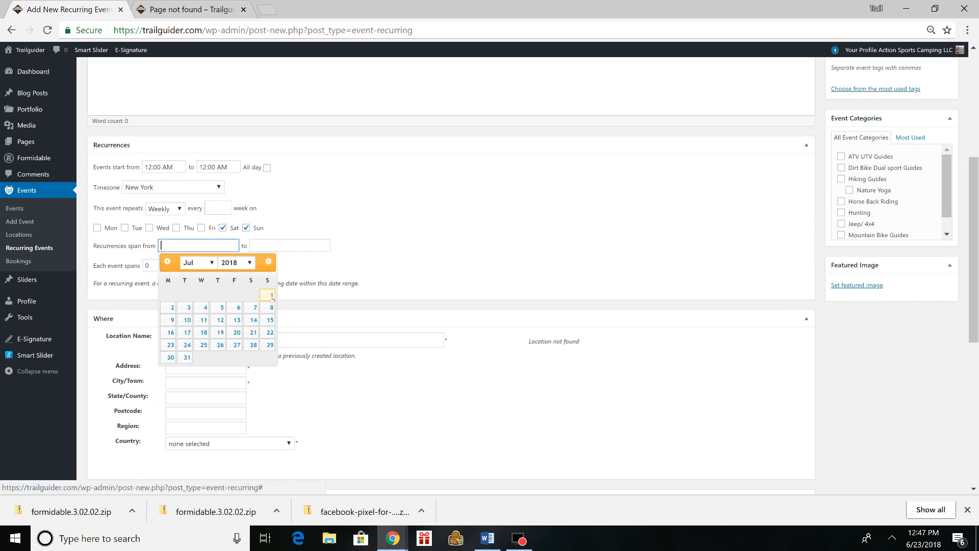
{"action": "left_click", "coordinate": [258, 309]}
{"action": "left_click", "coordinate": [288, 245]}
{"action": "left_click", "coordinate": [360, 261]}
{"action": "left_click", "coordinate": [360, 261]}
{"action": "left_click", "coordinate": [361, 261]}
{"action": "left_click", "coordinate": [362, 308]}
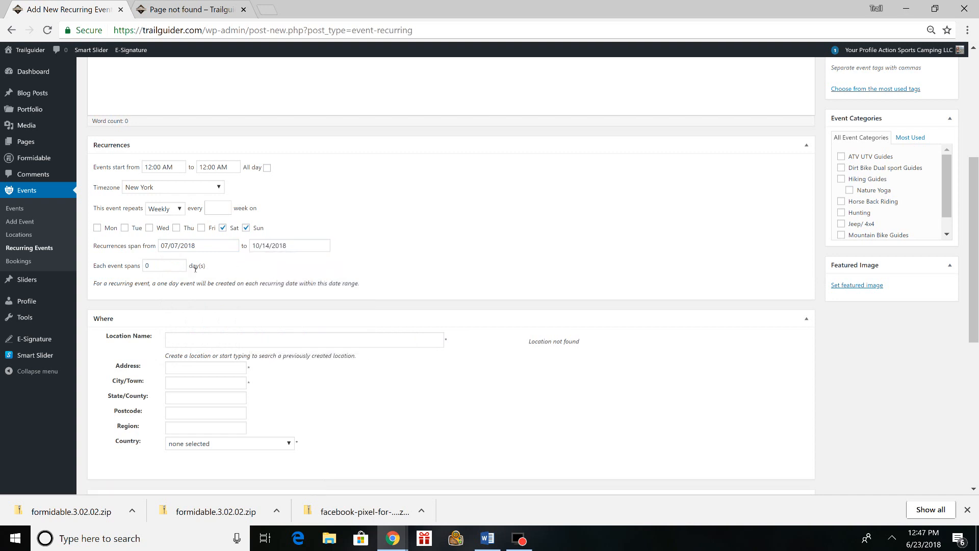
- Set each event in the recurrence to span 2 days
{"action": "left_click", "coordinate": [180, 265]}
{"action": "key", "text": "BackSpace"}
{"action": "type", "text": "2"}
- Enable registration for the recurring event, leaving the location name blank and declining to disable bookings
{"action": "scroll", "coordinate": [282, 281], "scroll_direction": "down", "scroll_amount": 1}
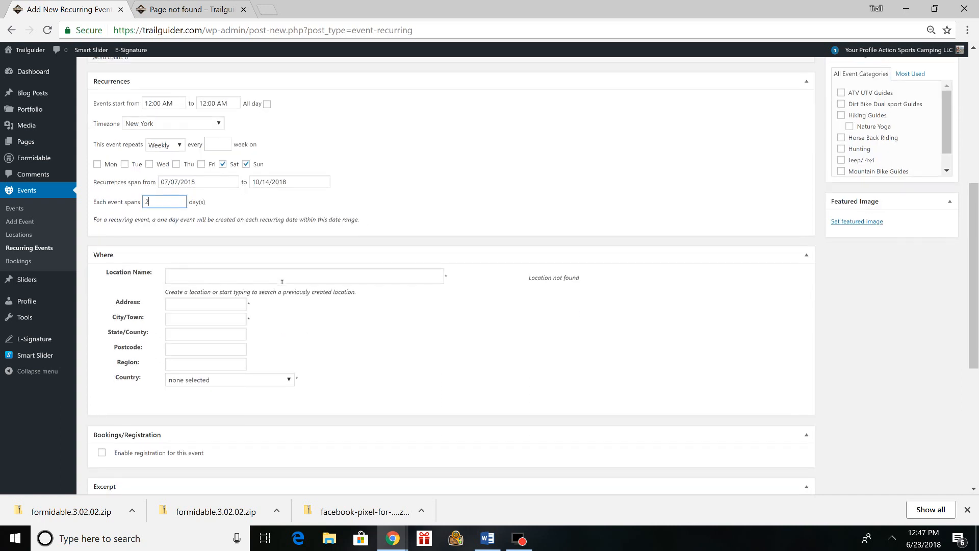
{"action": "left_click", "coordinate": [275, 276]}
{"action": "scroll", "coordinate": [193, 245], "scroll_direction": "down", "scroll_amount": 3}
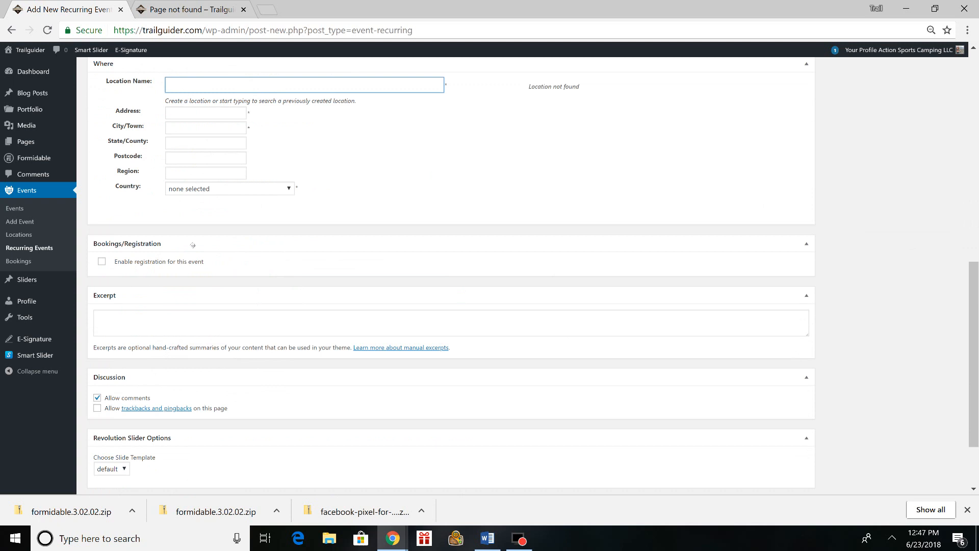
{"action": "left_click", "coordinate": [102, 261]}
{"action": "scroll", "coordinate": [103, 204], "scroll_direction": "down", "scroll_amount": 1}
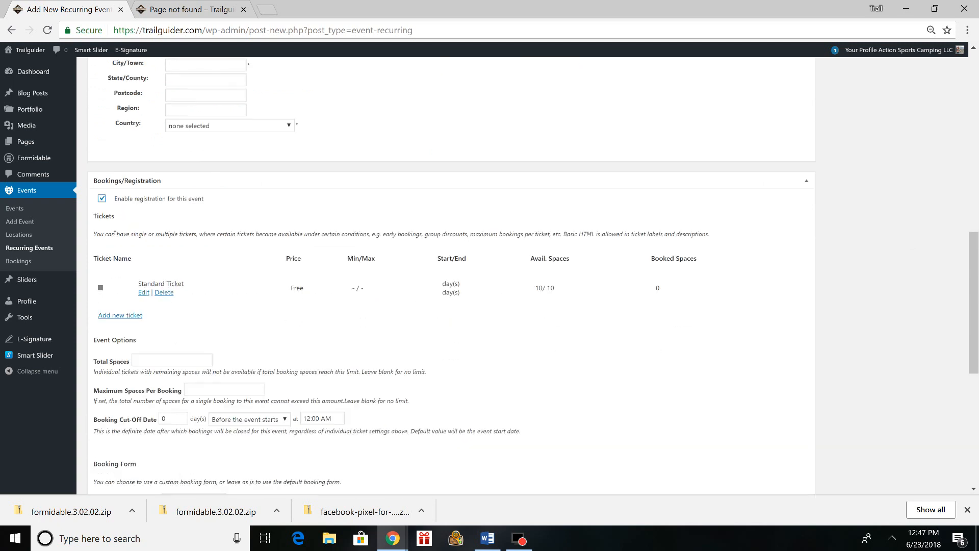
{"action": "left_click", "coordinate": [102, 198]}
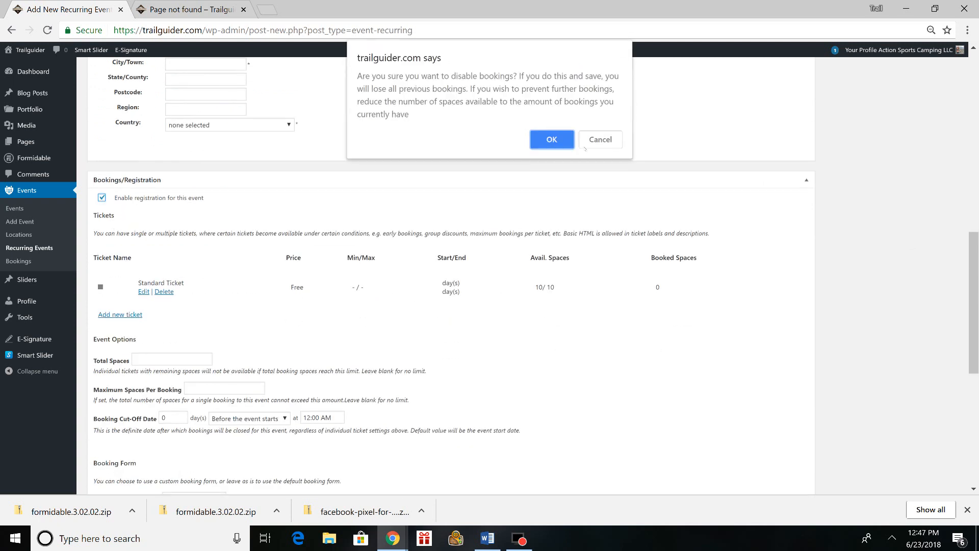
{"action": "left_click", "coordinate": [600, 139]}
- Review the recurring event form from title to attributes, and check the events links under the account's profile, including My Event Bookings
{"action": "scroll", "coordinate": [229, 336], "scroll_direction": "down", "scroll_amount": 2}
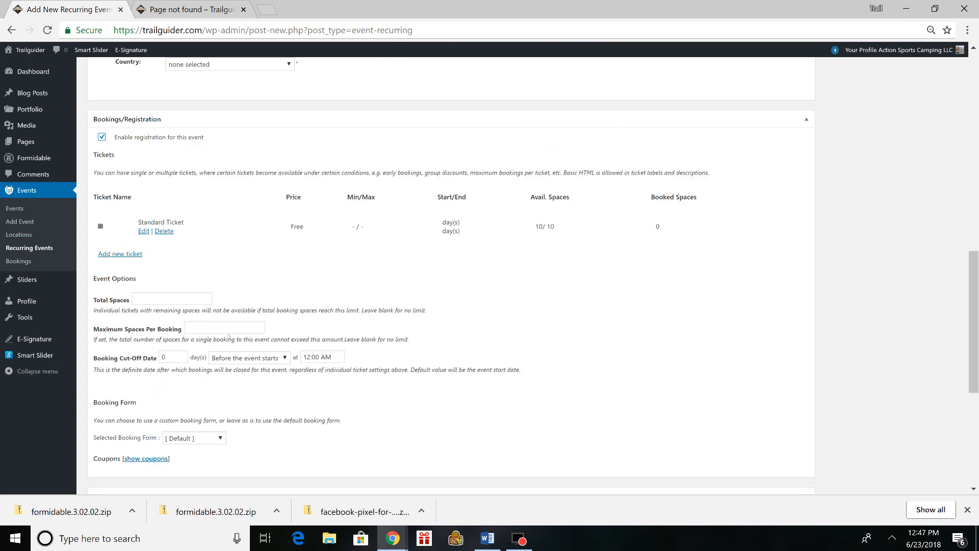
{"action": "scroll", "coordinate": [229, 336], "scroll_direction": "up", "scroll_amount": 7}
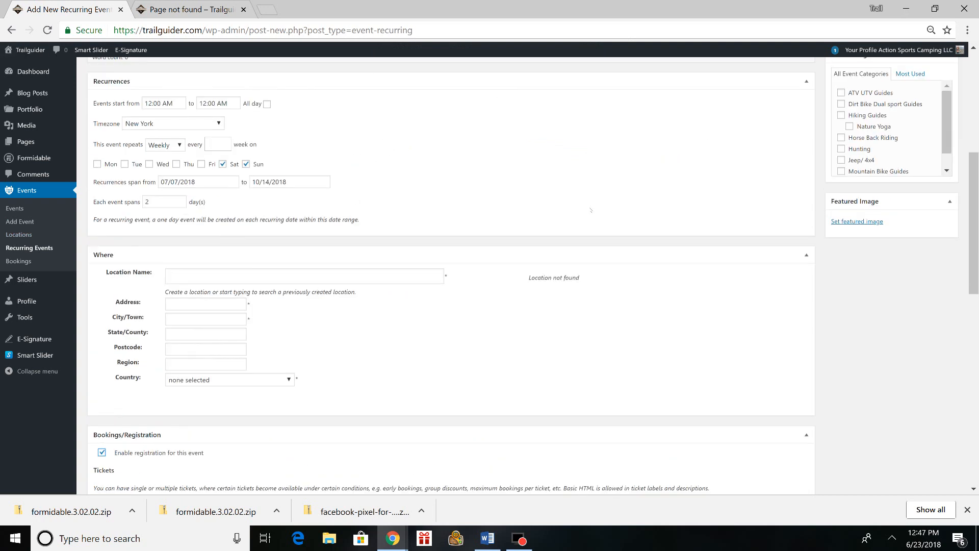
{"action": "scroll", "coordinate": [555, 216], "scroll_direction": "down", "scroll_amount": 4}
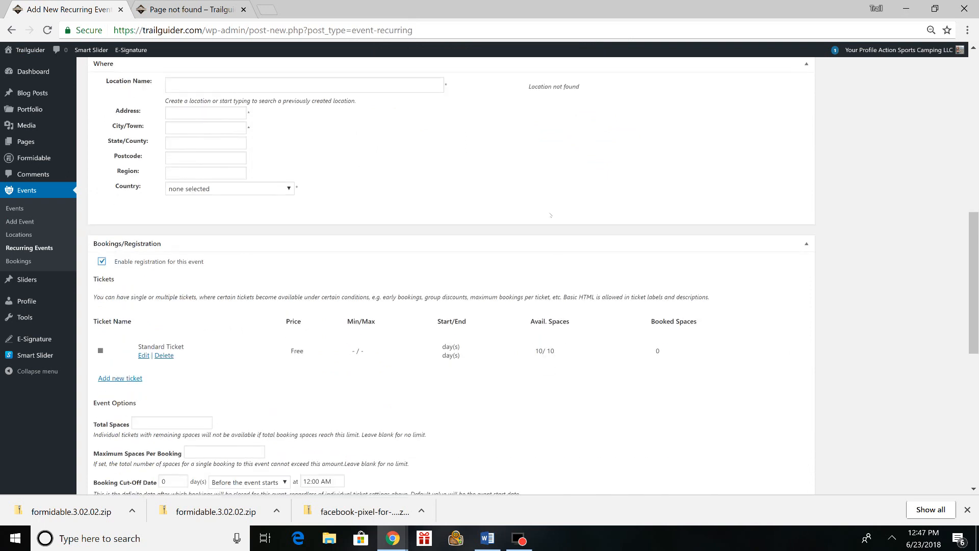
{"action": "mouse_move", "coordinate": [898, 50]}
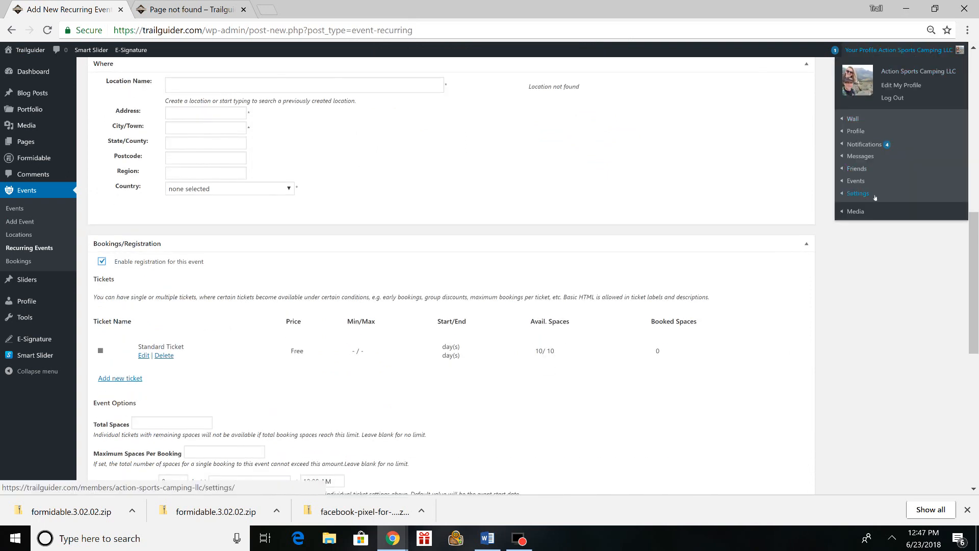
{"action": "mouse_move", "coordinate": [864, 184]}
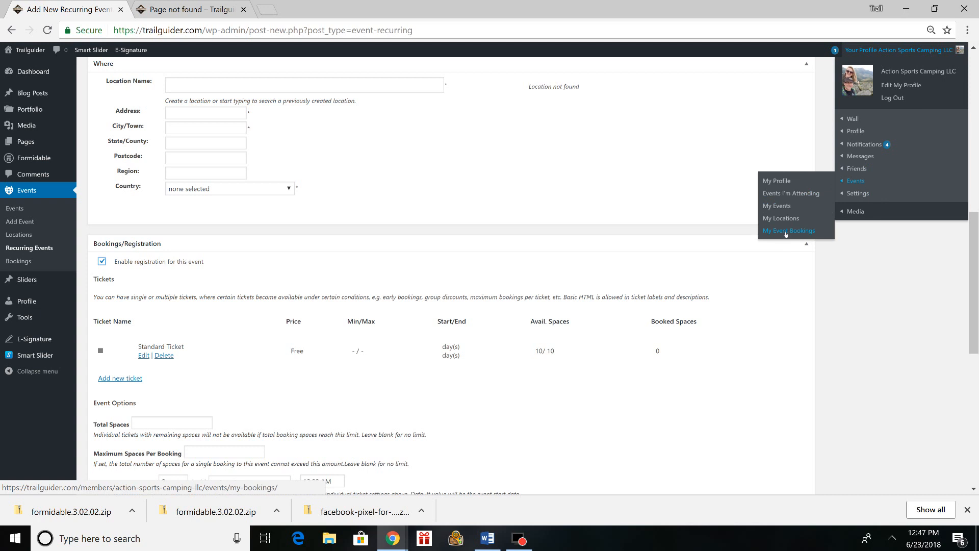
{"action": "scroll", "coordinate": [254, 230], "scroll_direction": "down", "scroll_amount": 3}
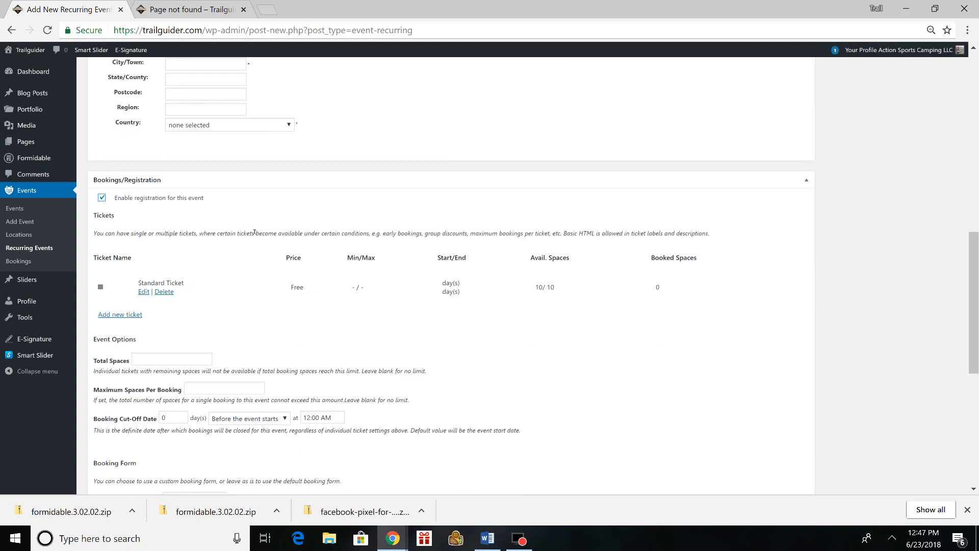
{"action": "scroll", "coordinate": [209, 230], "scroll_direction": "down", "scroll_amount": 1}
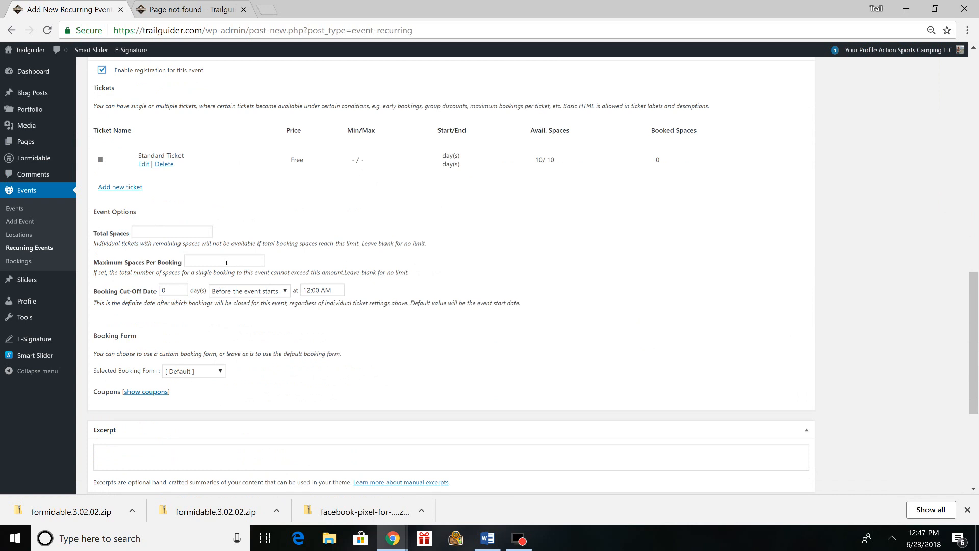
{"action": "scroll", "coordinate": [333, 418], "scroll_direction": "down", "scroll_amount": 4}
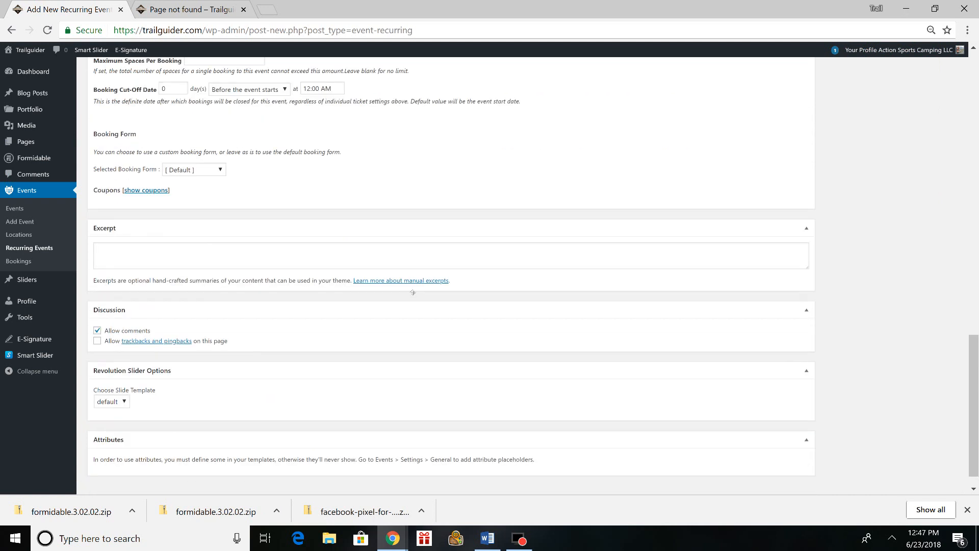
{"action": "scroll", "coordinate": [333, 418], "scroll_direction": "up", "scroll_amount": 15}
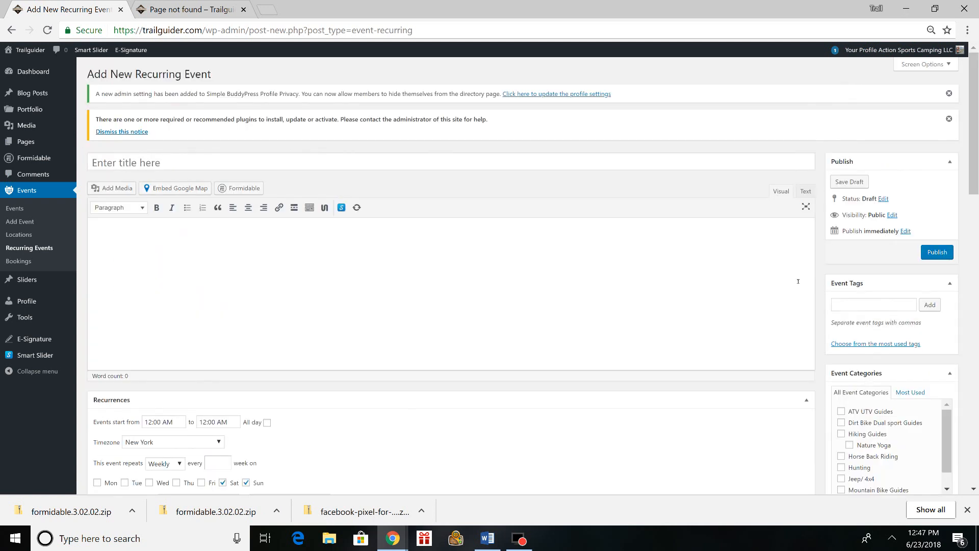
{"action": "scroll", "coordinate": [397, 259], "scroll_direction": "down", "scroll_amount": 5}
{"action": "scroll", "coordinate": [421, 276], "scroll_direction": "up", "scroll_amount": 5}
{"action": "scroll", "coordinate": [344, 232], "scroll_direction": "down", "scroll_amount": 7}
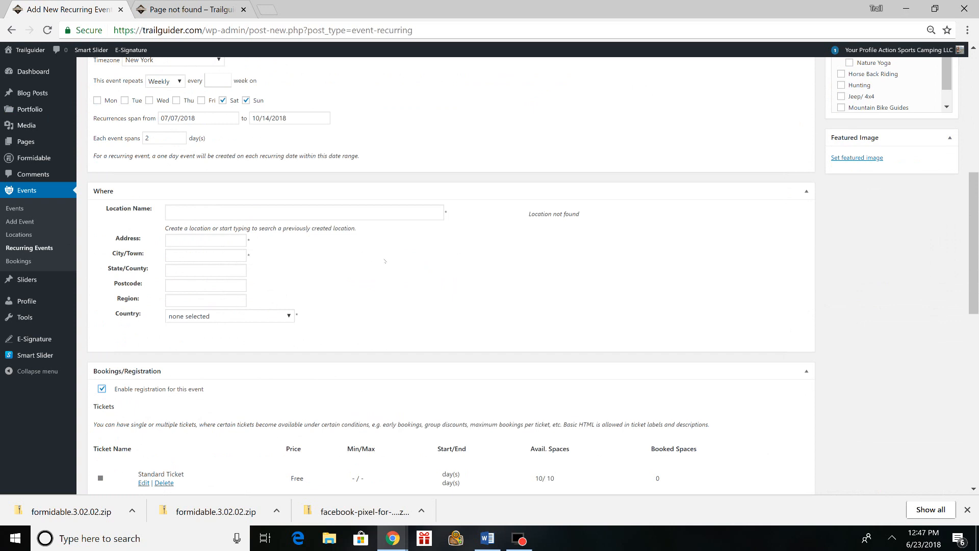
{"action": "scroll", "coordinate": [603, 204], "scroll_direction": "up", "scroll_amount": 9}
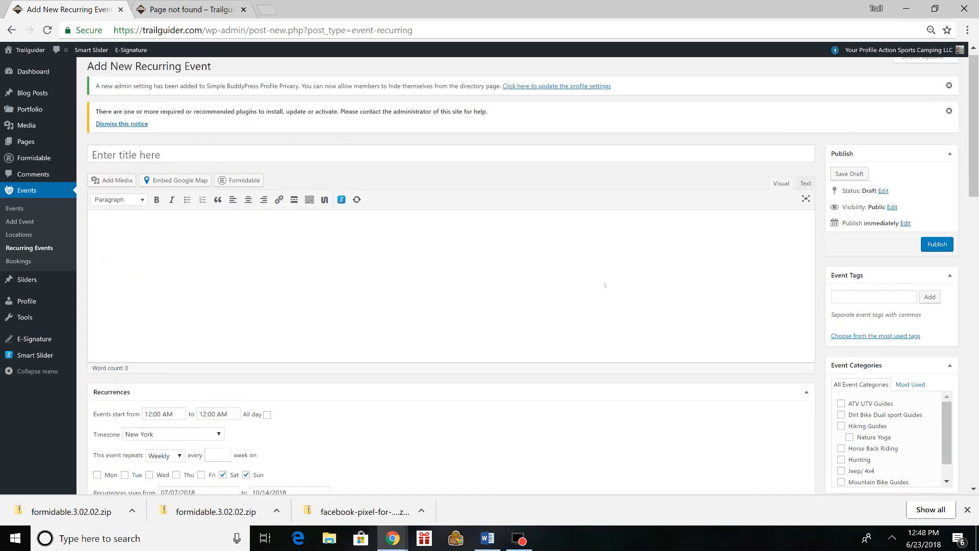
{"action": "scroll", "coordinate": [615, 273], "scroll_direction": "down", "scroll_amount": 4}
{"action": "scroll", "coordinate": [559, 240], "scroll_direction": "up", "scroll_amount": 3}
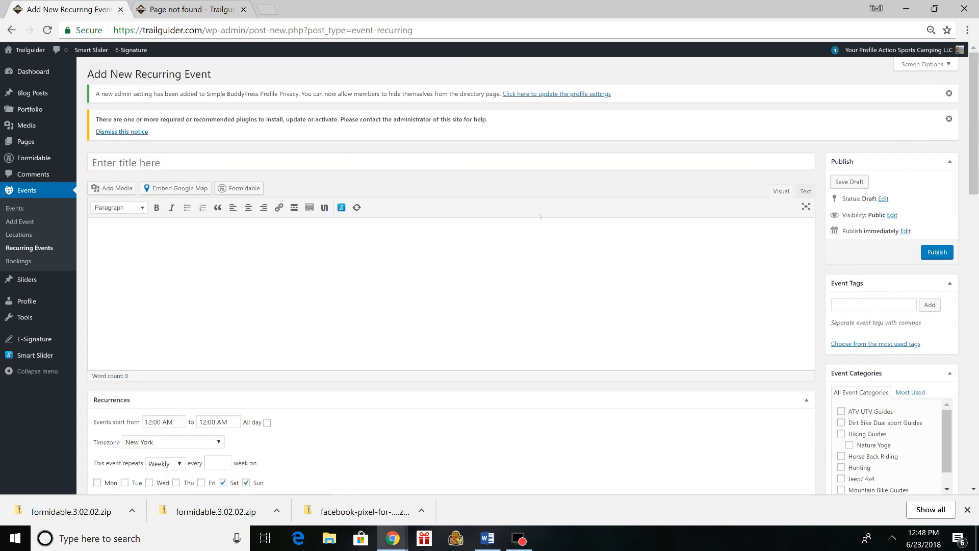
- Leave the recurring event form for the site's home page and open the Contact page
{"action": "left_click", "coordinate": [27, 67]}
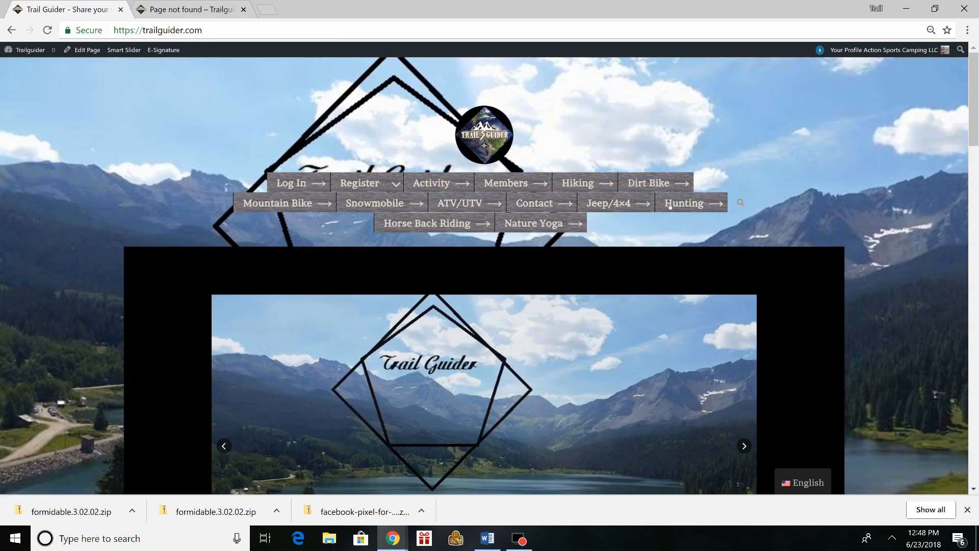
{"action": "left_click", "coordinate": [533, 203]}
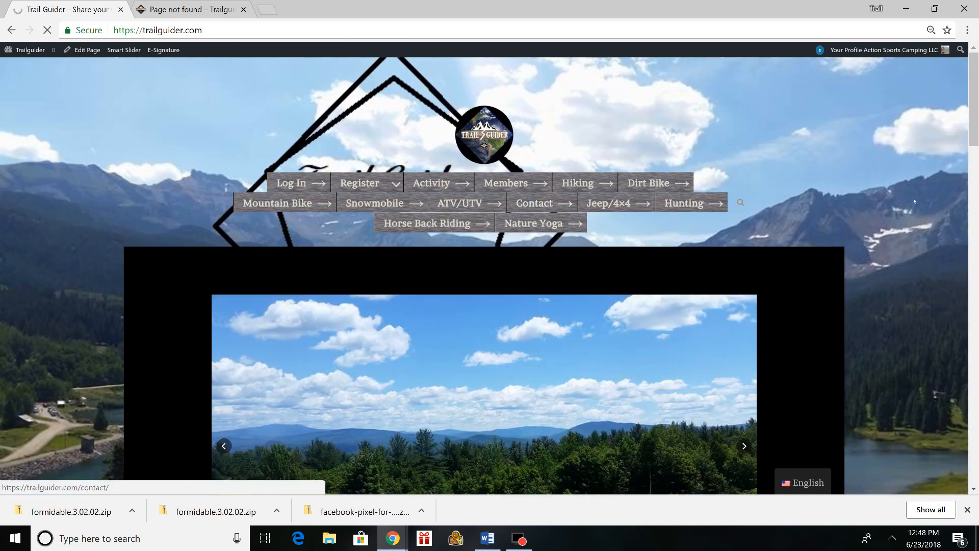